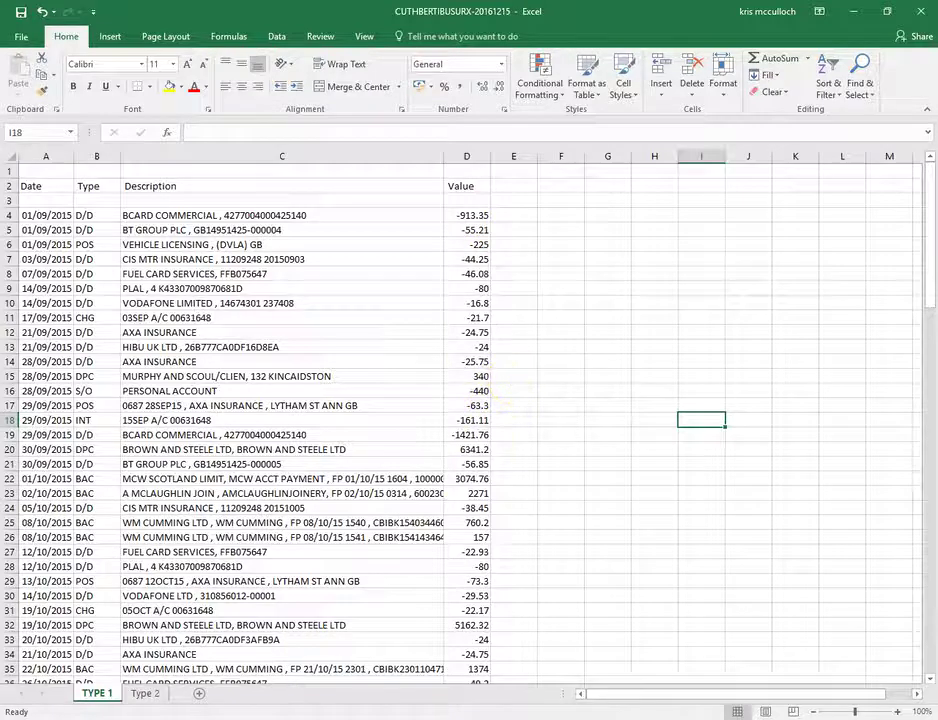
Glance at the Type 2 sheet, then select the TYPE 1 statement block A4:D63.
{"action": "left_click", "coordinate": [144, 693]}
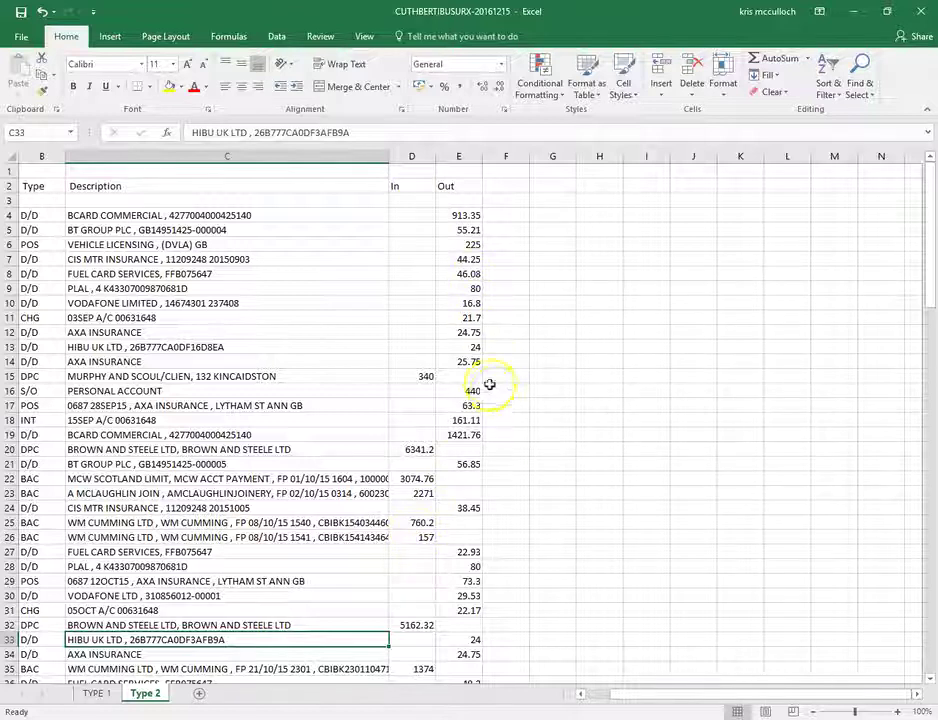
{"action": "left_click", "coordinate": [104, 697]}
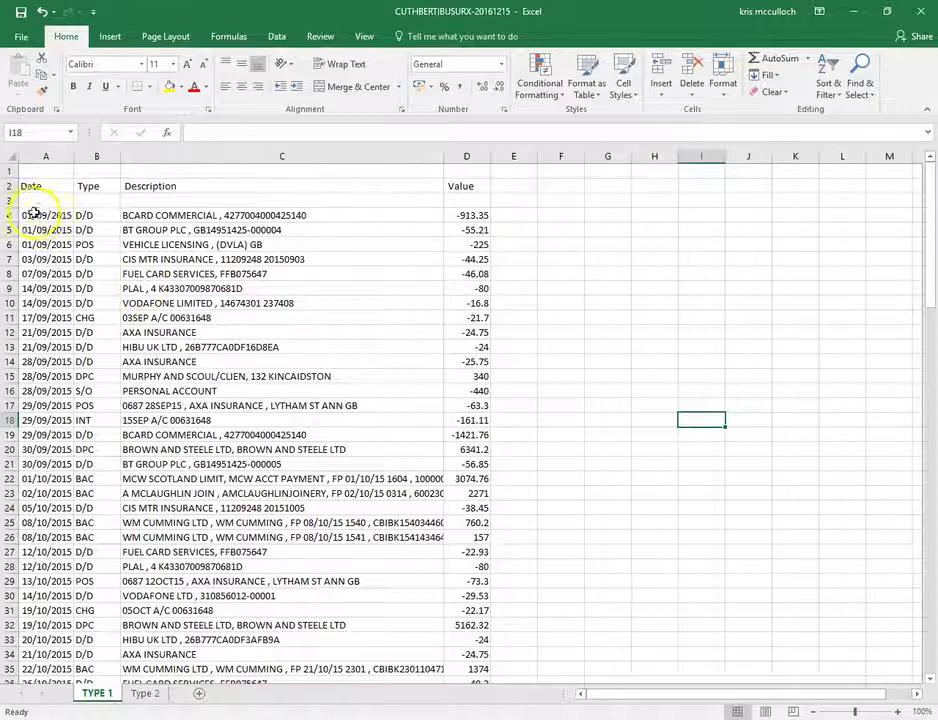
{"action": "mouse_move", "coordinate": [34, 214]}
{"action": "left_mouse_down"}
{"action": "mouse_move", "coordinate": [531, 483]}
{"action": "mouse_move", "coordinate": [444, 672]}
{"action": "mouse_move", "coordinate": [474, 634]}
{"action": "mouse_move", "coordinate": [12, 20]}
{"action": "left_mouse_up"}
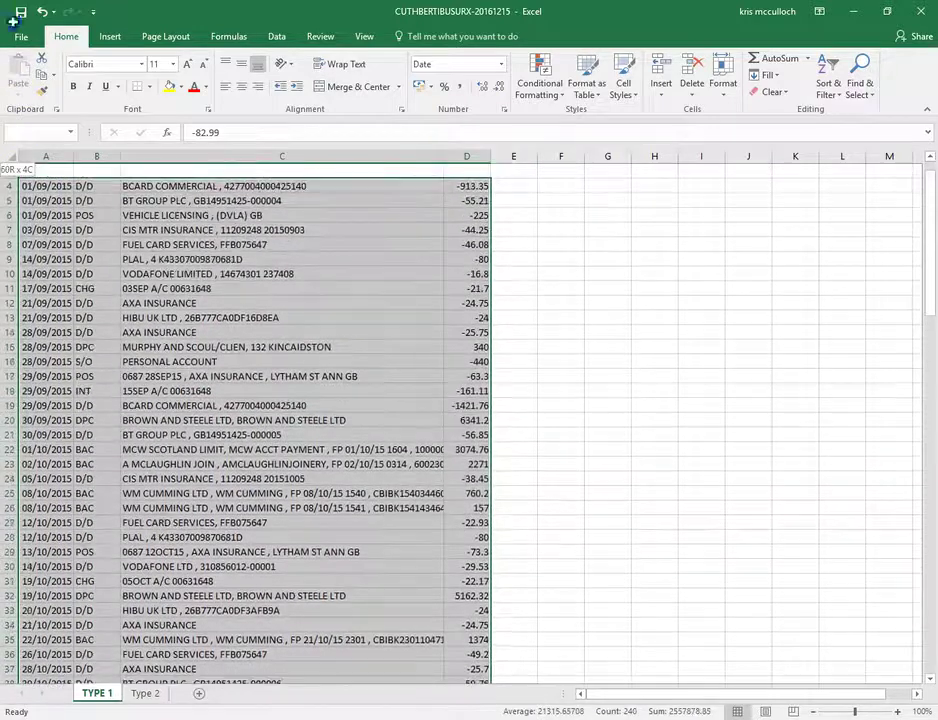
{"action": "left_click_drag", "start_coordinate": [12, 20], "coordinate": [42, 193]}
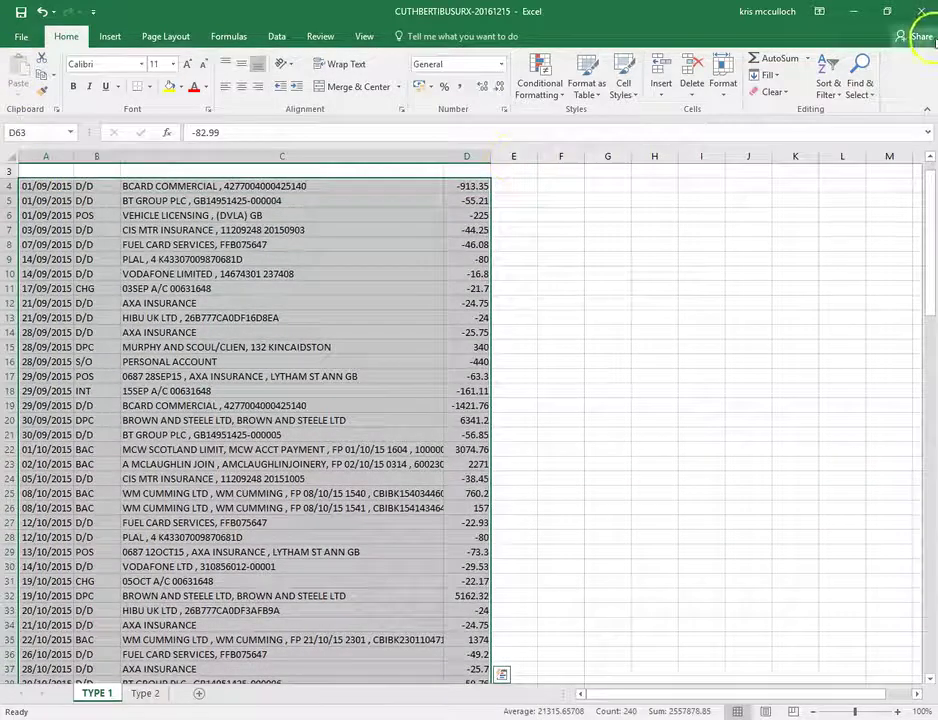
Custom-sort the selected rows by column C, the descriptions.
{"action": "left_click", "coordinate": [826, 90]}
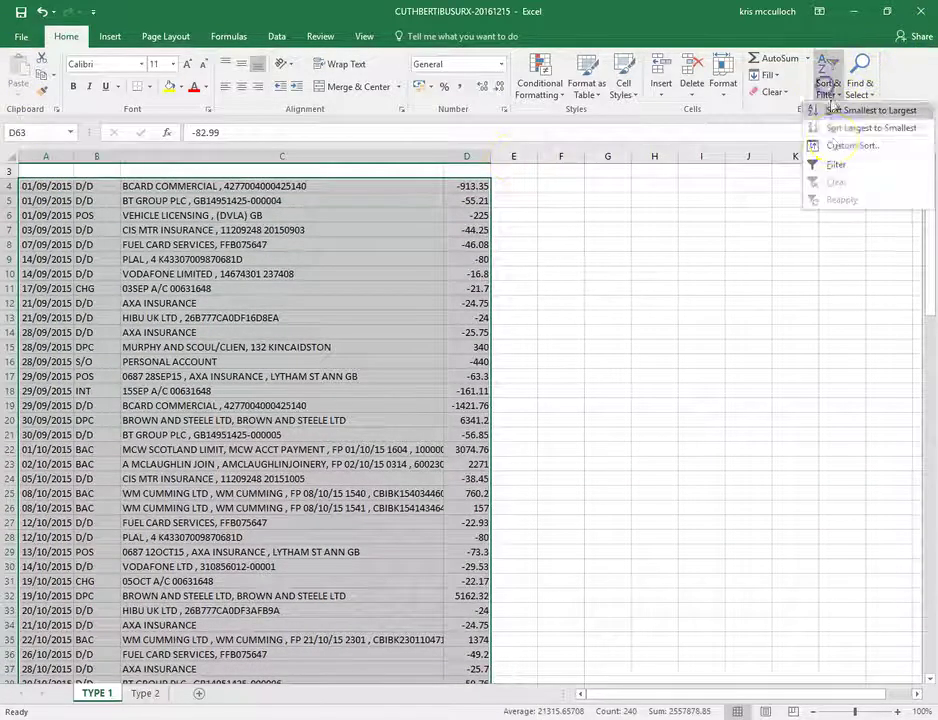
{"action": "left_click", "coordinate": [839, 147]}
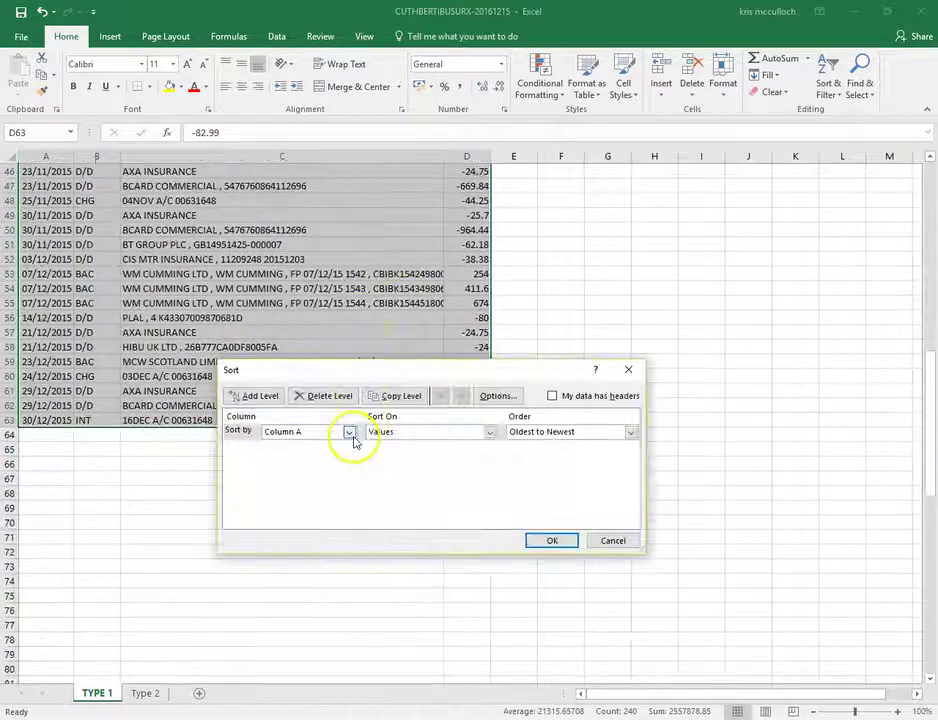
{"action": "left_click", "coordinate": [349, 432]}
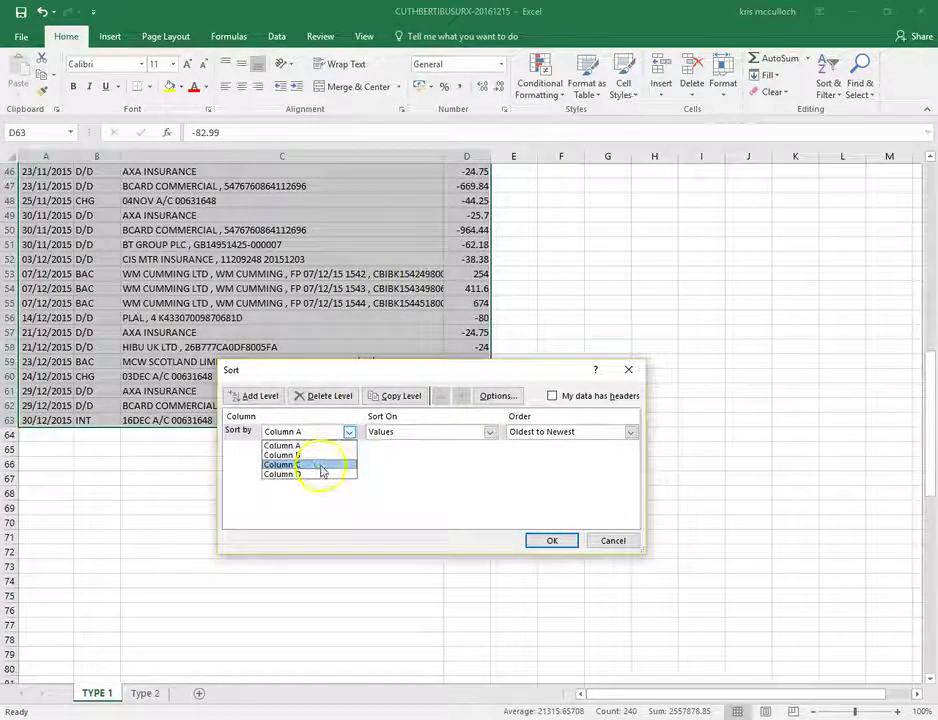
{"action": "left_click", "coordinate": [321, 466]}
{"action": "left_click", "coordinate": [551, 540]}
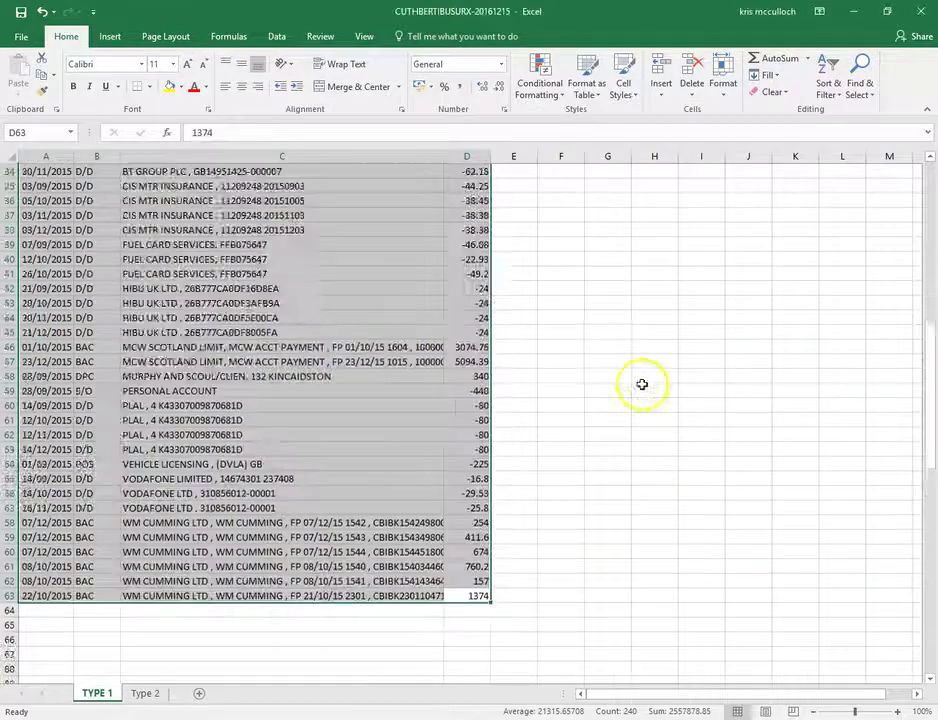
{"action": "scroll", "coordinate": [642, 384], "scroll_direction": "up", "scroll_amount": 11}
{"action": "left_click", "coordinate": [127, 288]}
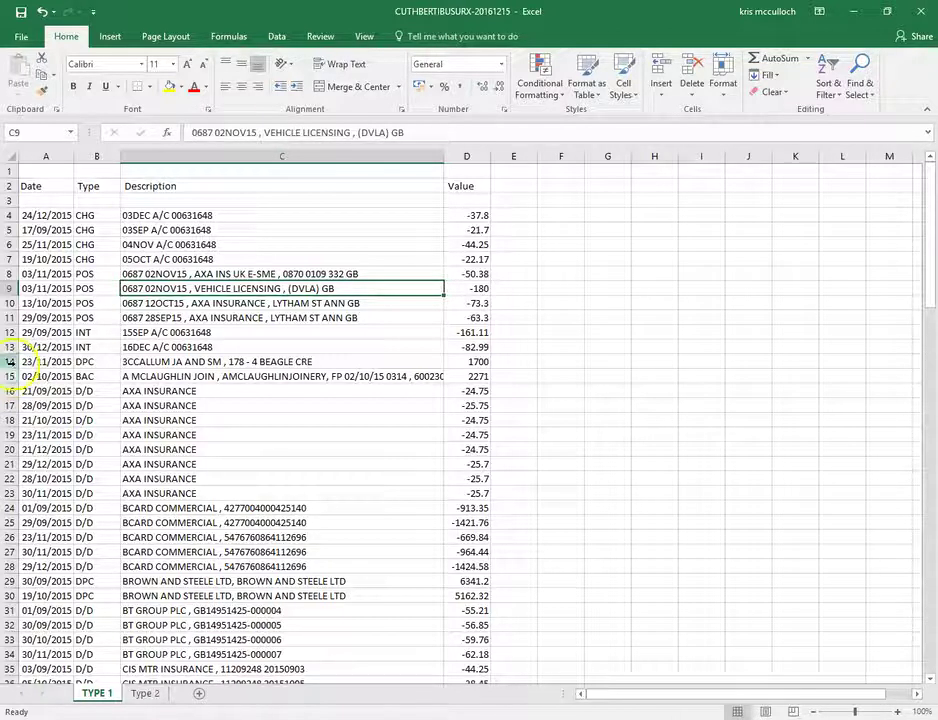
Copy cells A14:D34 and switch to VT Transaction+, dismissing the clipboard error.
{"action": "left_click_drag", "start_coordinate": [10, 361], "coordinate": [10, 598]}
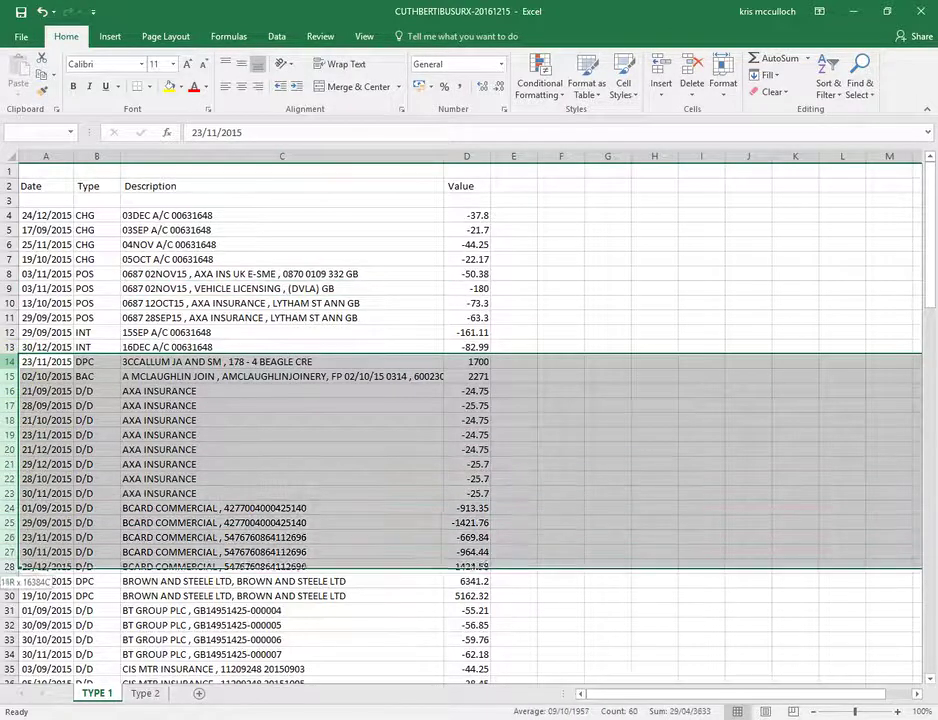
{"action": "left_click_drag", "start_coordinate": [10, 598], "coordinate": [10, 656]}
{"action": "right_click", "coordinate": [116, 522]}
{"action": "key", "text": "Escape"}
{"action": "left_click_drag", "start_coordinate": [38, 361], "coordinate": [459, 653]}
{"action": "right_click", "coordinate": [461, 652]}
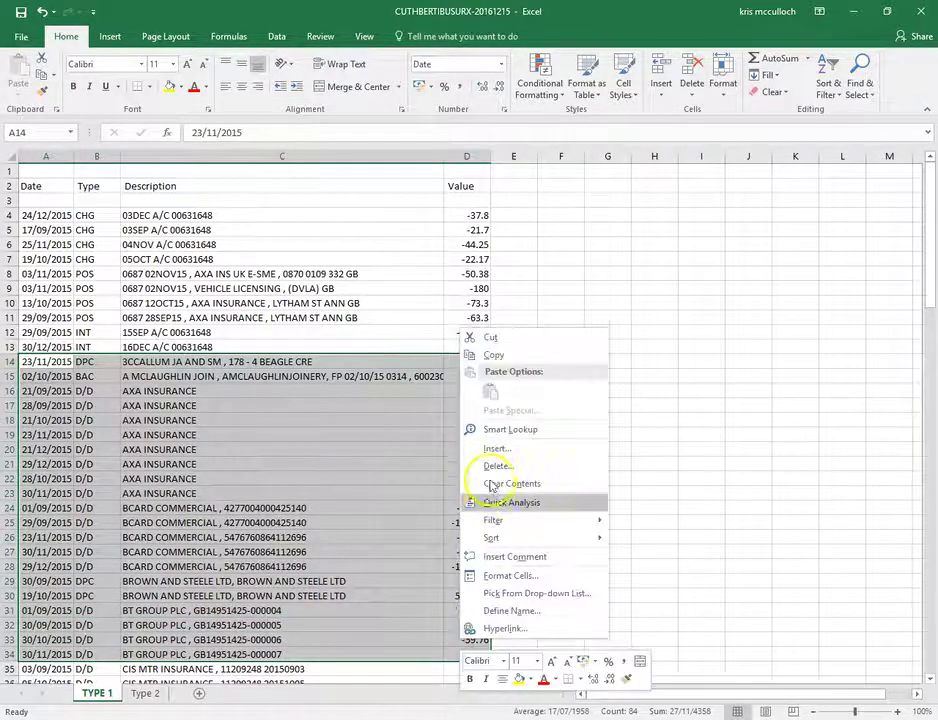
{"action": "left_click", "coordinate": [495, 355]}
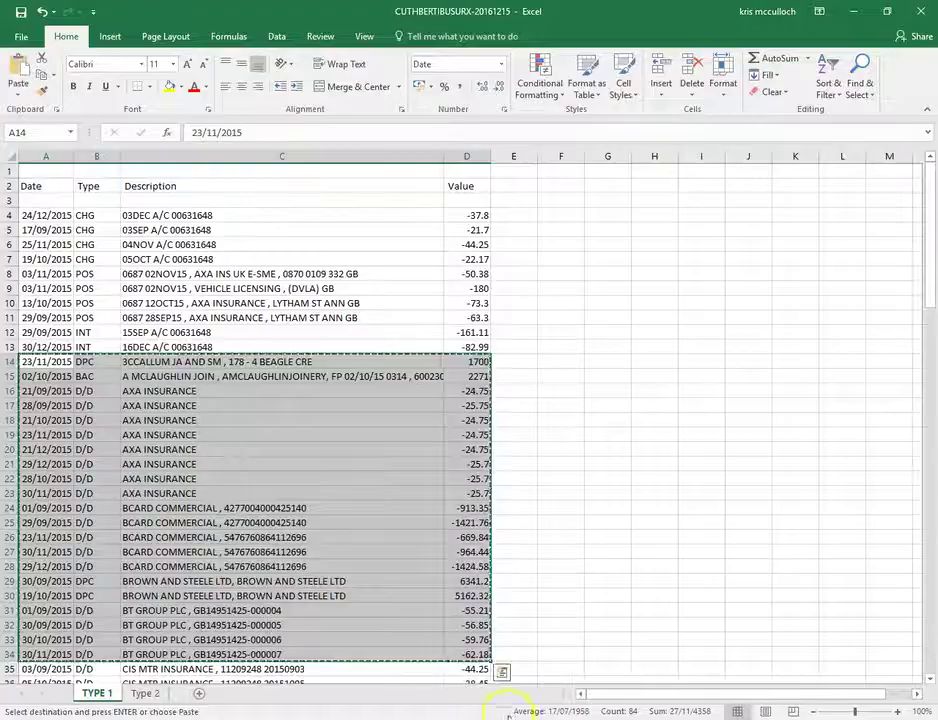
{"action": "key", "text": "alt+Tab"}
{"action": "left_click", "coordinate": [518, 424]}
Import from clipboard with A as Date, B not imported, C Details, D +Receipt/-Payment.
{"action": "key", "text": "Return"}
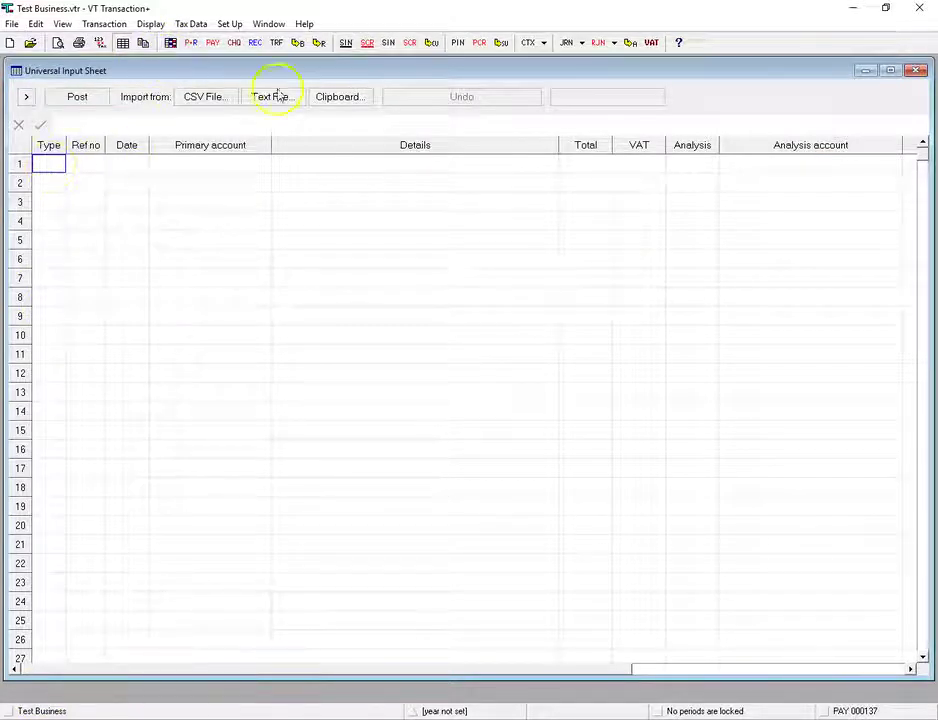
{"action": "left_click", "coordinate": [337, 98]}
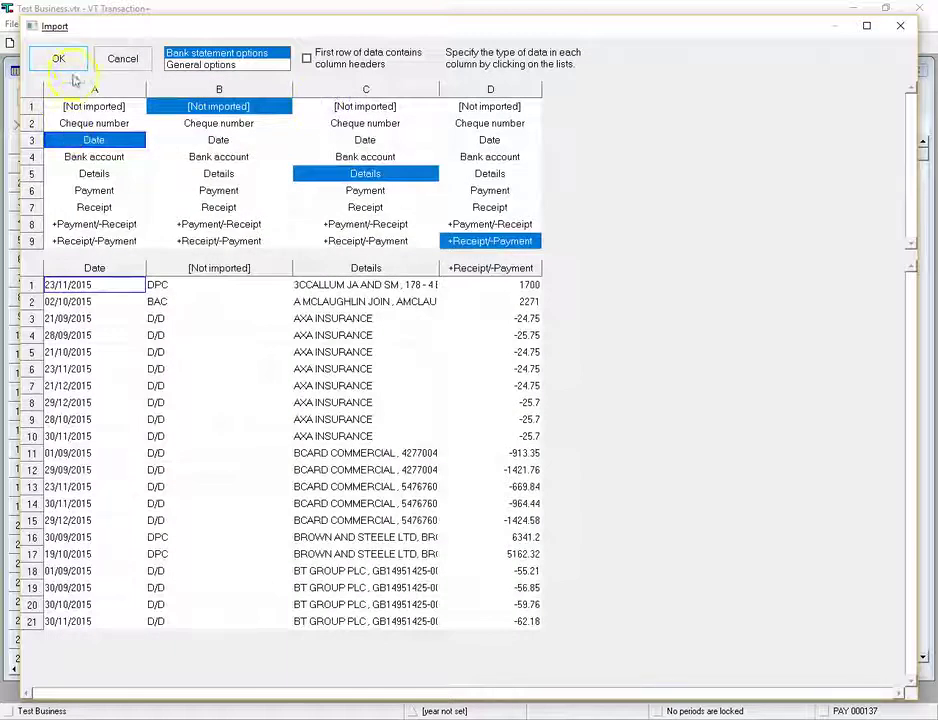
{"action": "left_click", "coordinate": [203, 140]}
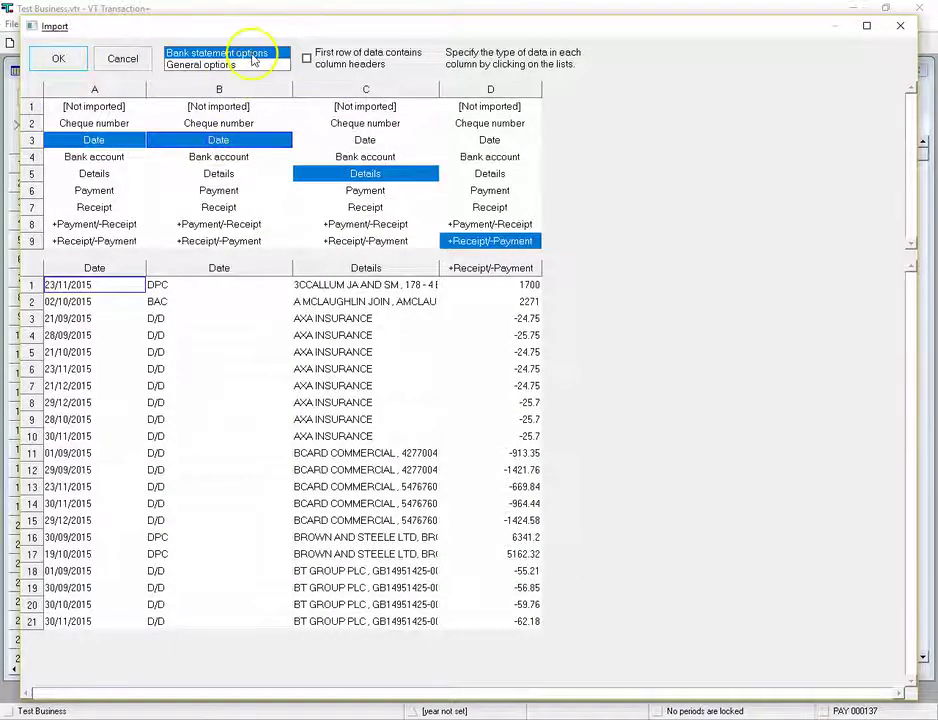
{"action": "left_click", "coordinate": [250, 64]}
{"action": "left_click", "coordinate": [248, 53]}
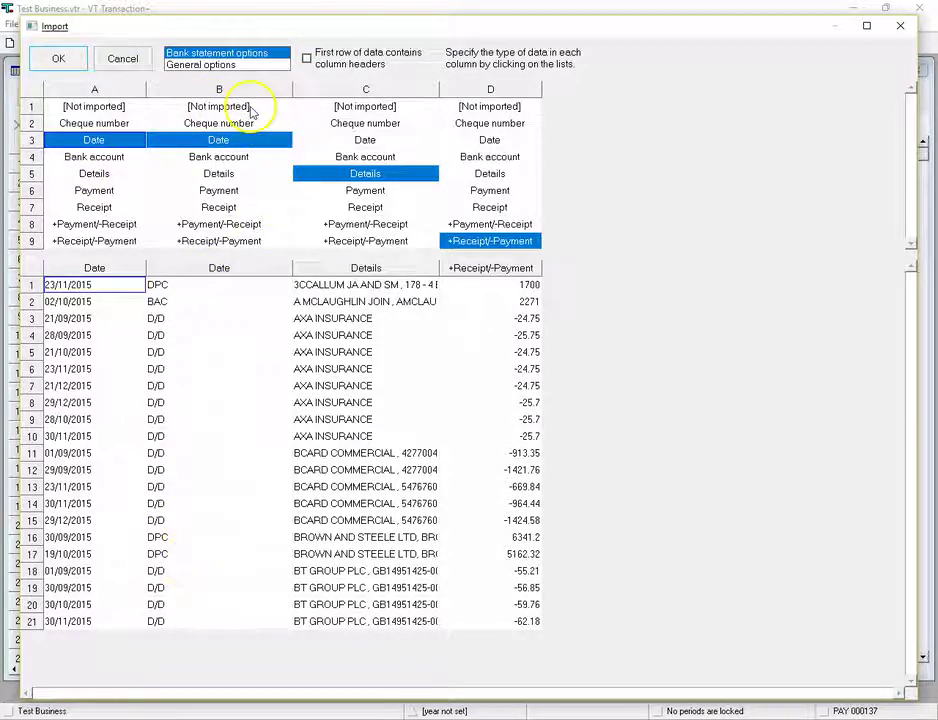
{"action": "left_click", "coordinate": [250, 108]}
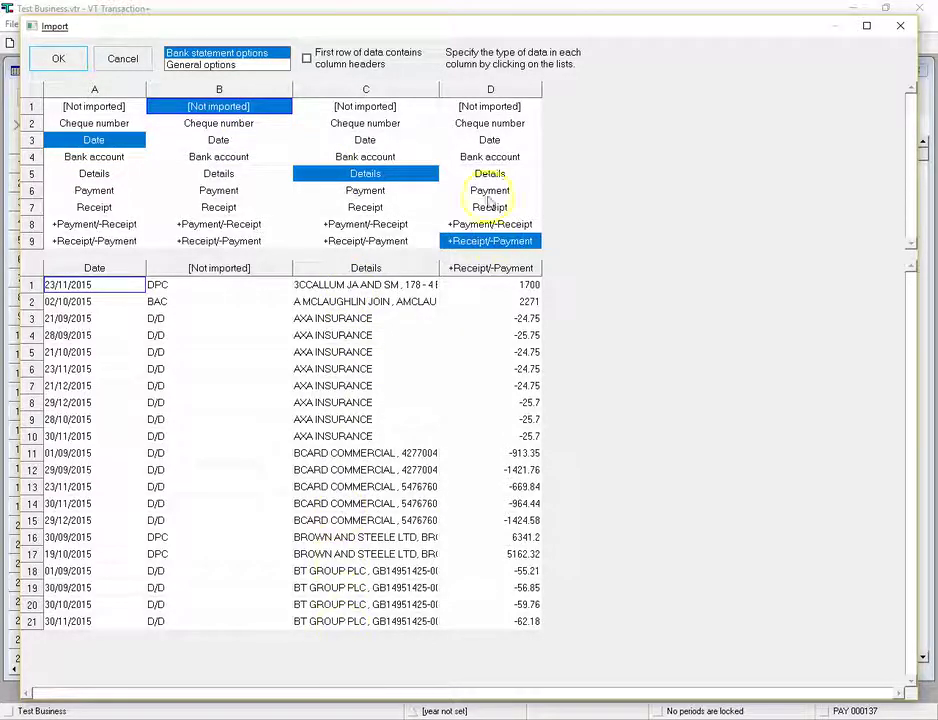
{"action": "left_click", "coordinate": [478, 108]}
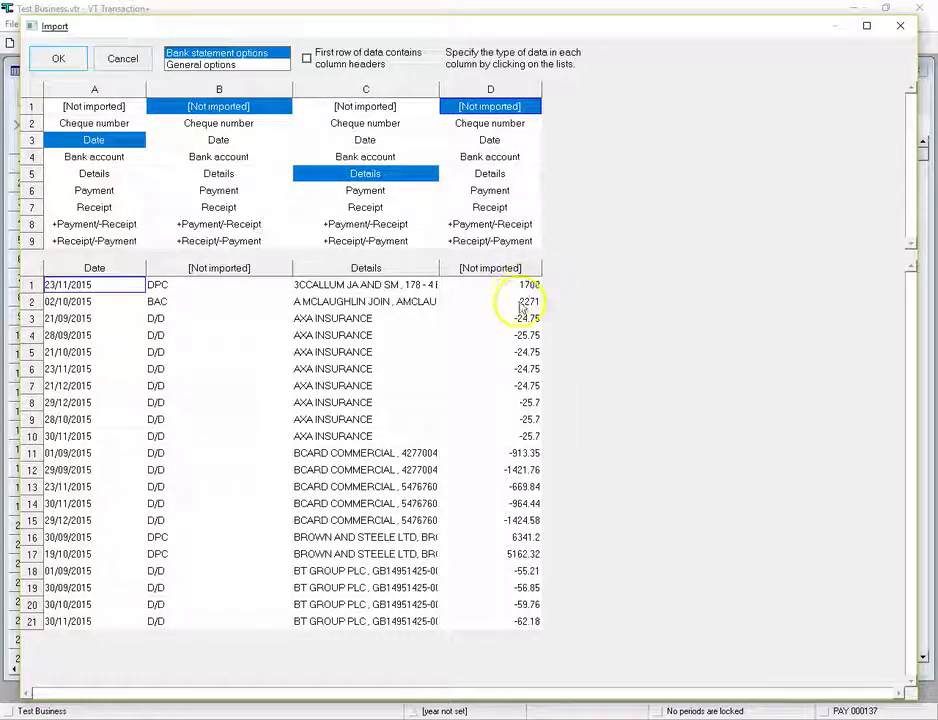
{"action": "left_click", "coordinate": [491, 243]}
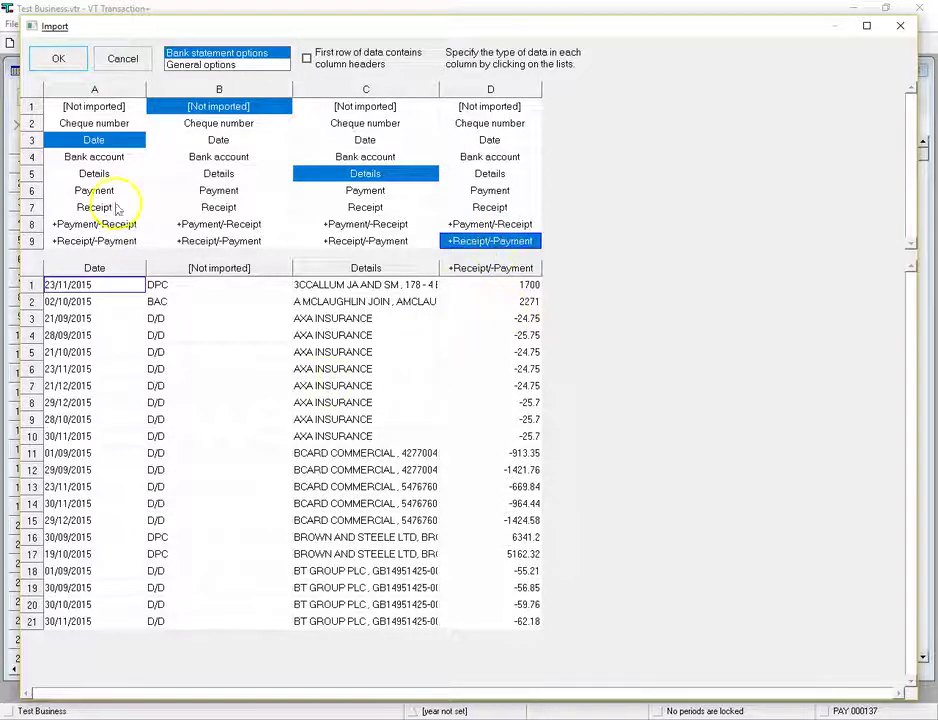
Confirm importing the 21 transactions and deselect the imported rows.
{"action": "left_click", "coordinate": [54, 59]}
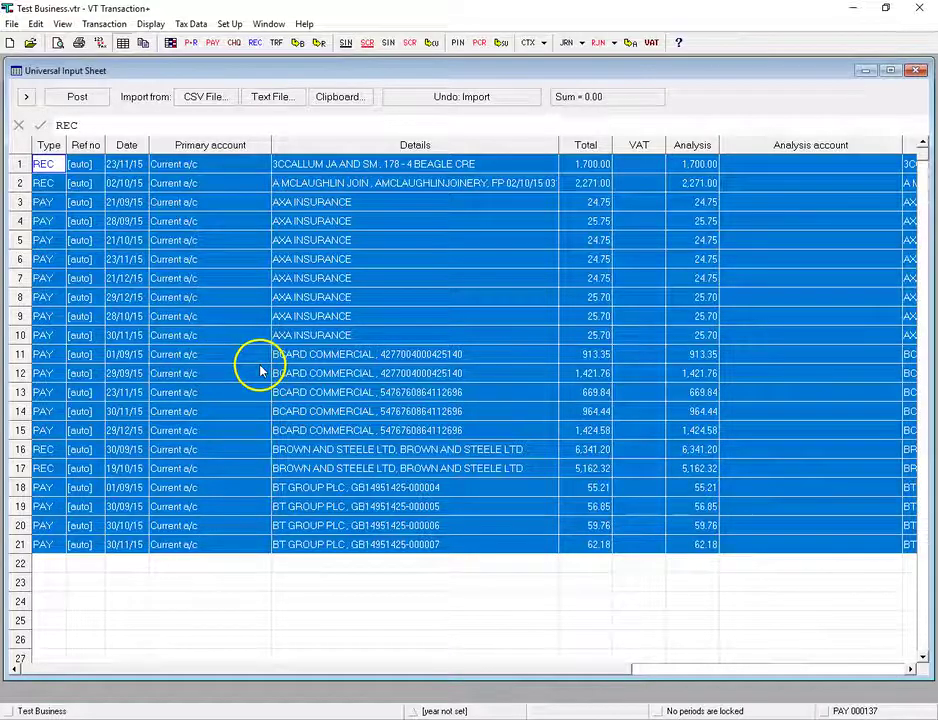
{"action": "left_click", "coordinate": [53, 170]}
{"action": "left_click", "coordinate": [53, 172]}
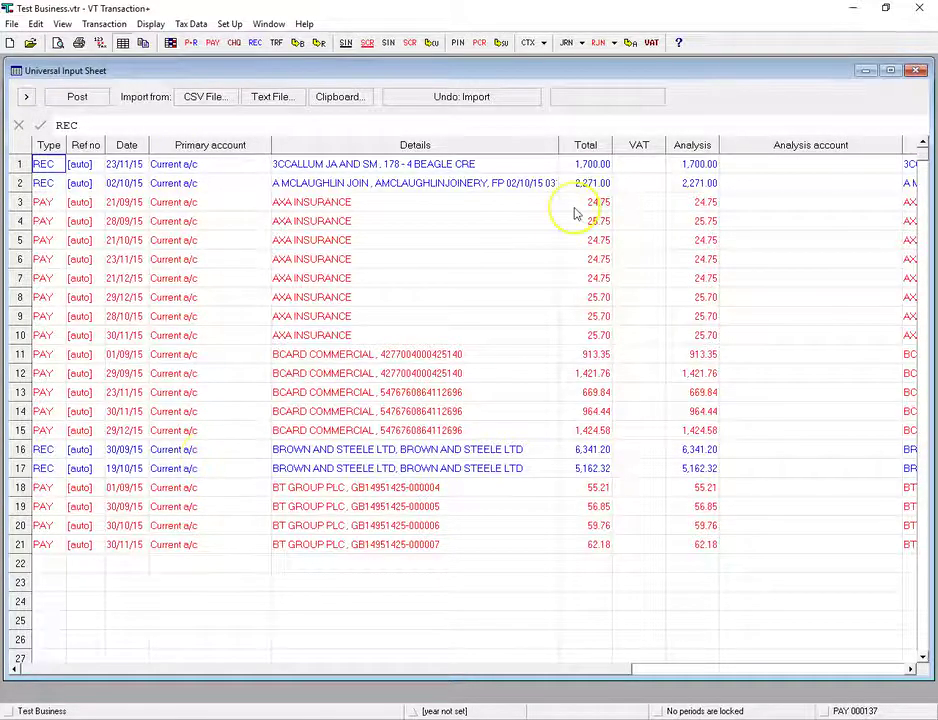
Set row 1's analysis account to Income: Sales.
{"action": "left_click", "coordinate": [755, 166]}
{"action": "right_click", "coordinate": [757, 166]}
{"action": "left_click", "coordinate": [780, 174]}
{"action": "left_click", "coordinate": [495, 308]}
{"action": "left_click", "coordinate": [656, 192]}
Copy Income: Sales into row 2 and rows 16–17.
{"action": "left_click", "coordinate": [766, 183]}
{"action": "right_click", "coordinate": [766, 183]}
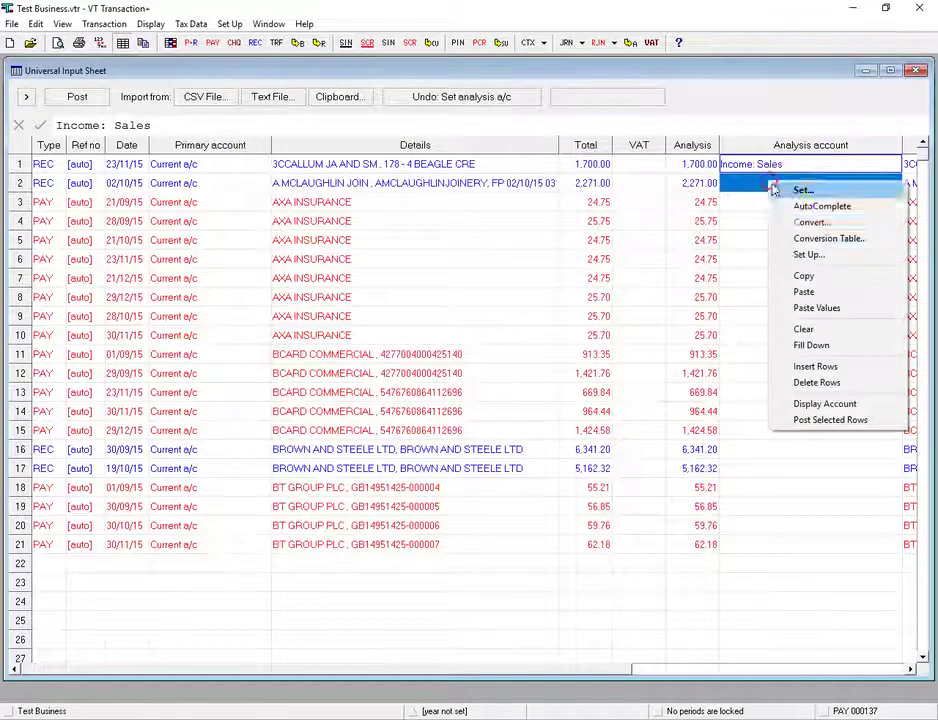
{"action": "left_click", "coordinate": [806, 346]}
{"action": "right_click", "coordinate": [786, 189]}
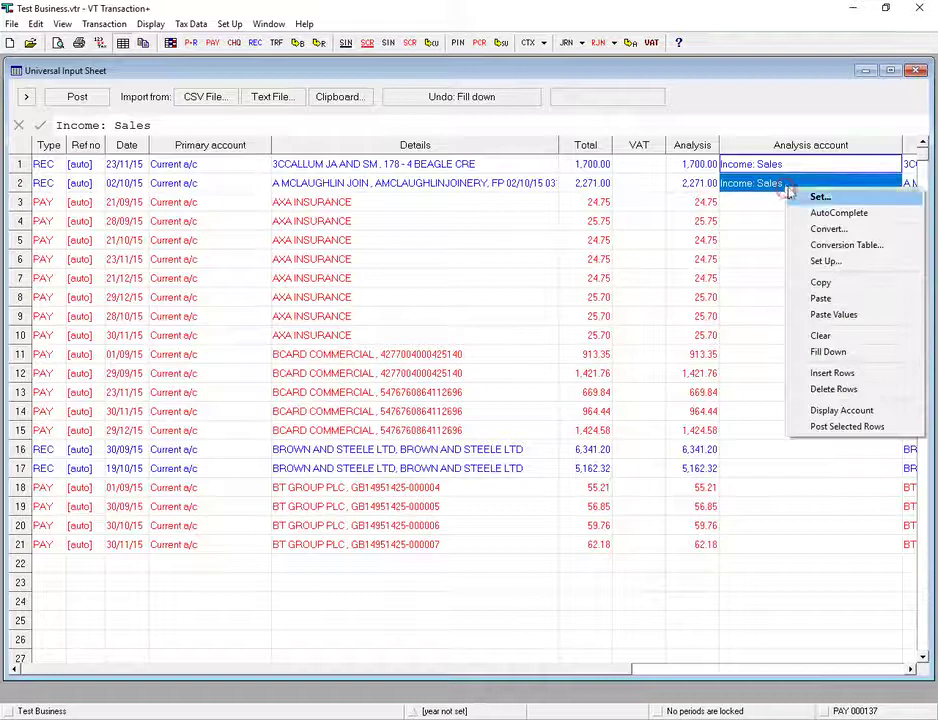
{"action": "left_click", "coordinate": [821, 282]}
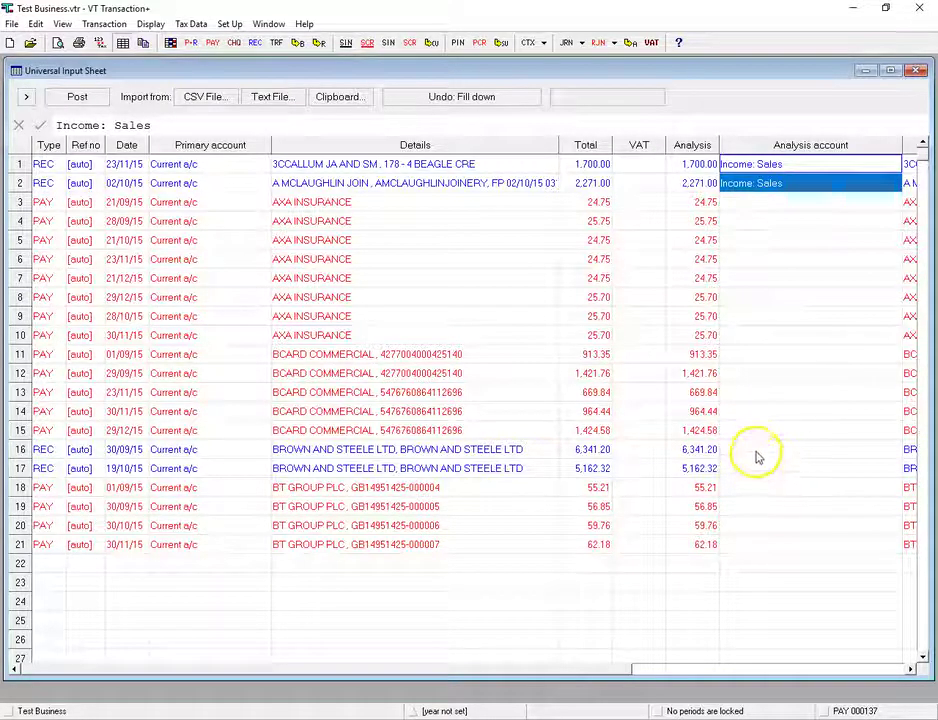
{"action": "right_click", "coordinate": [756, 452]}
{"action": "left_click", "coordinate": [795, 562]}
Set row 3 to Expenses: Insurance - other and fill it down rows 4–10.
{"action": "left_click", "coordinate": [756, 203]}
{"action": "right_click", "coordinate": [757, 204]}
{"action": "left_click", "coordinate": [779, 209]}
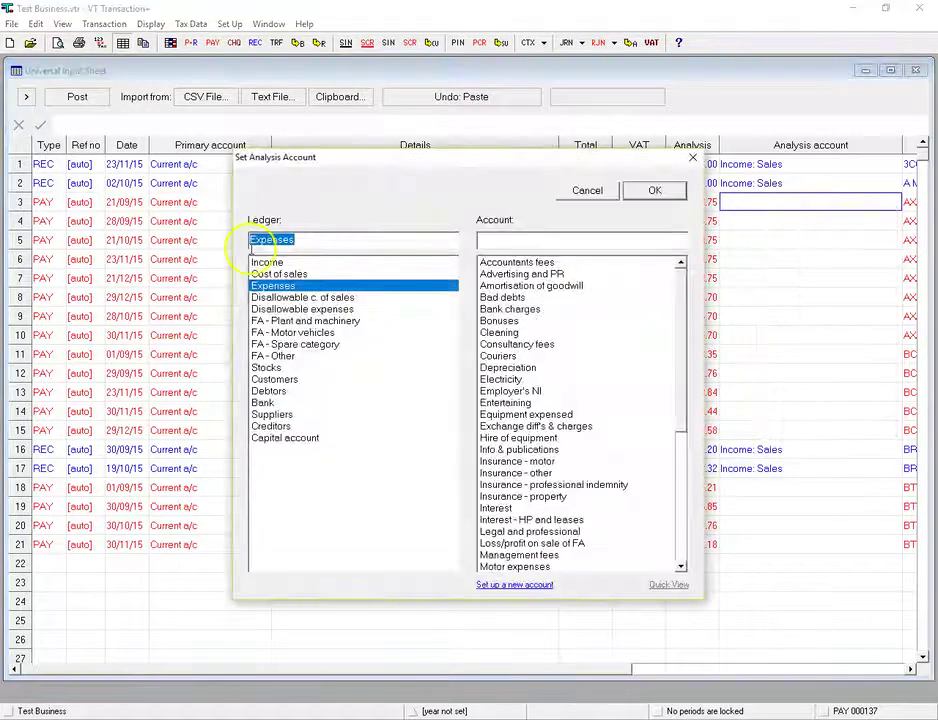
{"action": "left_click", "coordinate": [515, 473]}
{"action": "left_click", "coordinate": [654, 190]}
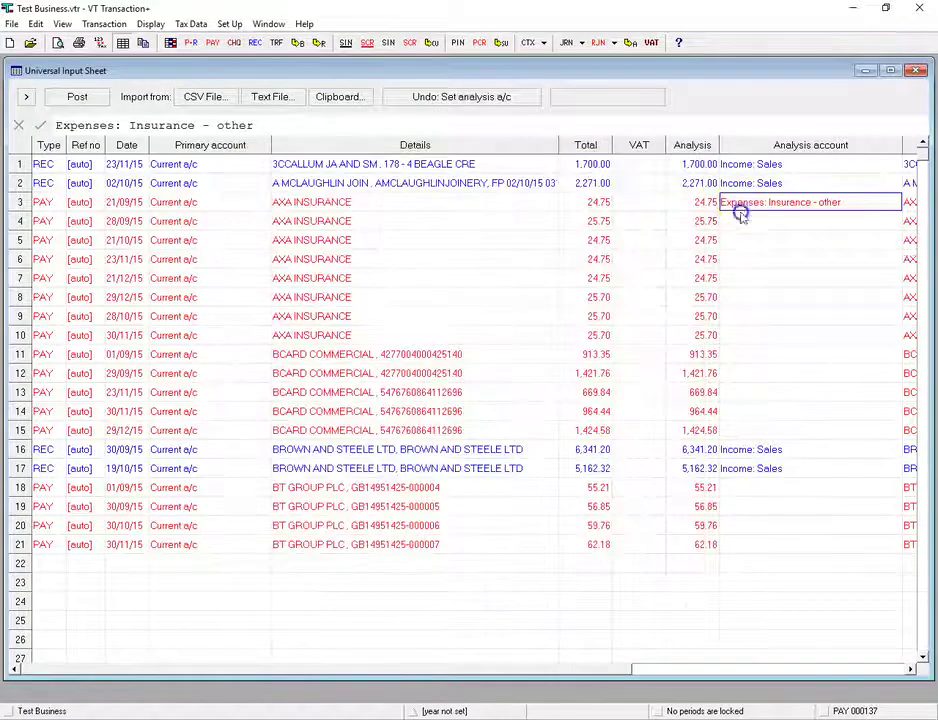
{"action": "left_click_drag", "start_coordinate": [740, 216], "coordinate": [741, 330]}
{"action": "right_click", "coordinate": [743, 334]}
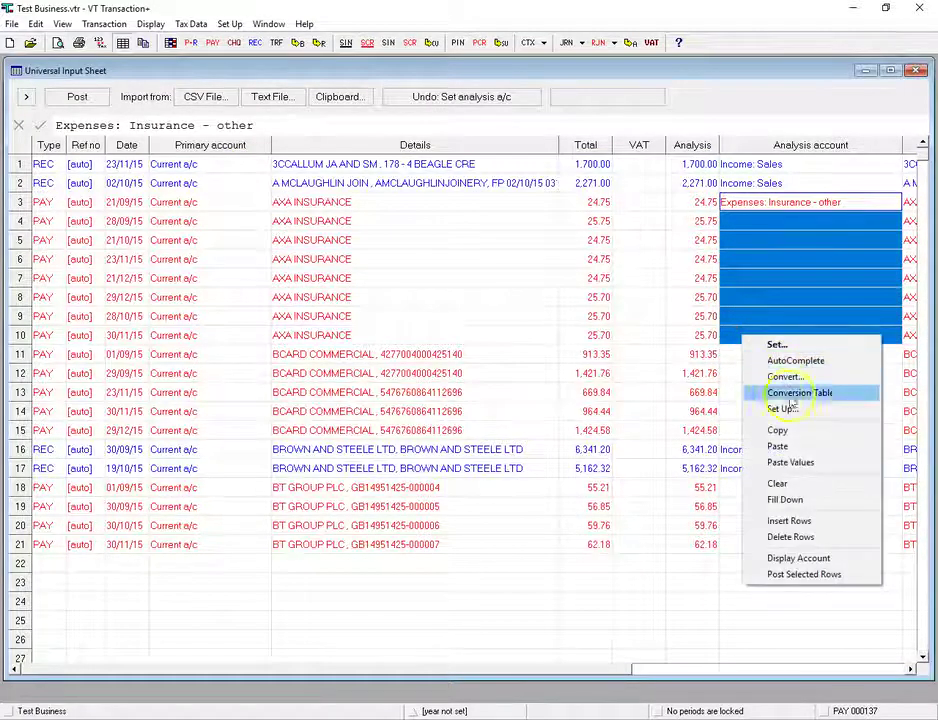
{"action": "left_click", "coordinate": [788, 498]}
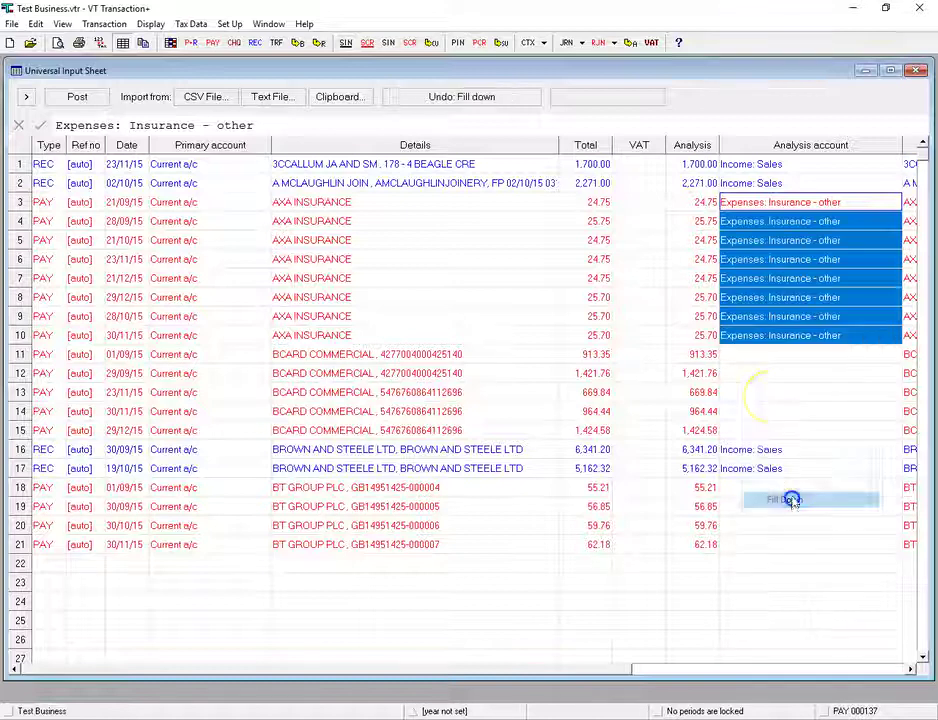
{"action": "left_click", "coordinate": [759, 360]}
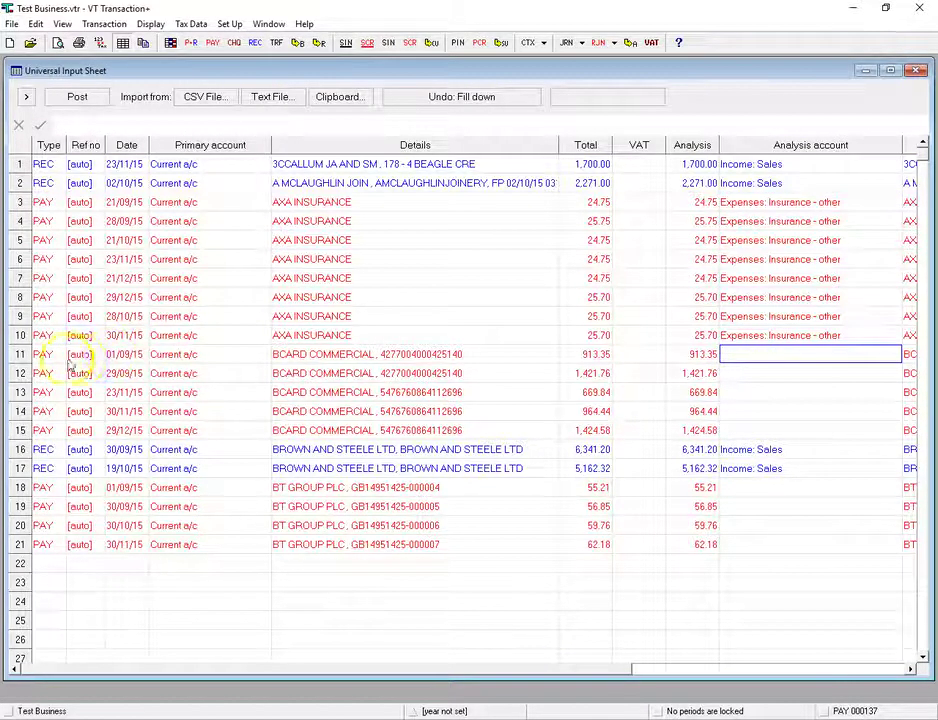
Set row 11 to Bank: Credit Card and fill it down rows 12–15.
{"action": "right_click", "coordinate": [752, 356]}
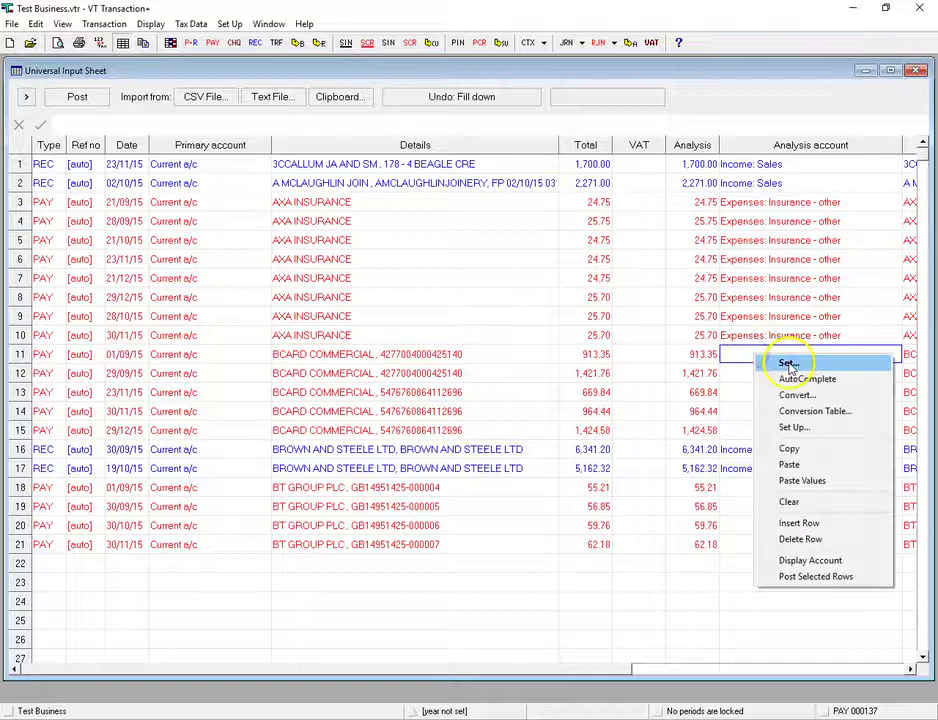
{"action": "left_click", "coordinate": [764, 361]}
{"action": "left_click", "coordinate": [265, 403]}
{"action": "left_click", "coordinate": [500, 262]}
{"action": "left_click", "coordinate": [645, 195]}
{"action": "left_click_drag", "start_coordinate": [750, 370], "coordinate": [757, 438]}
{"action": "right_click", "coordinate": [757, 438]}
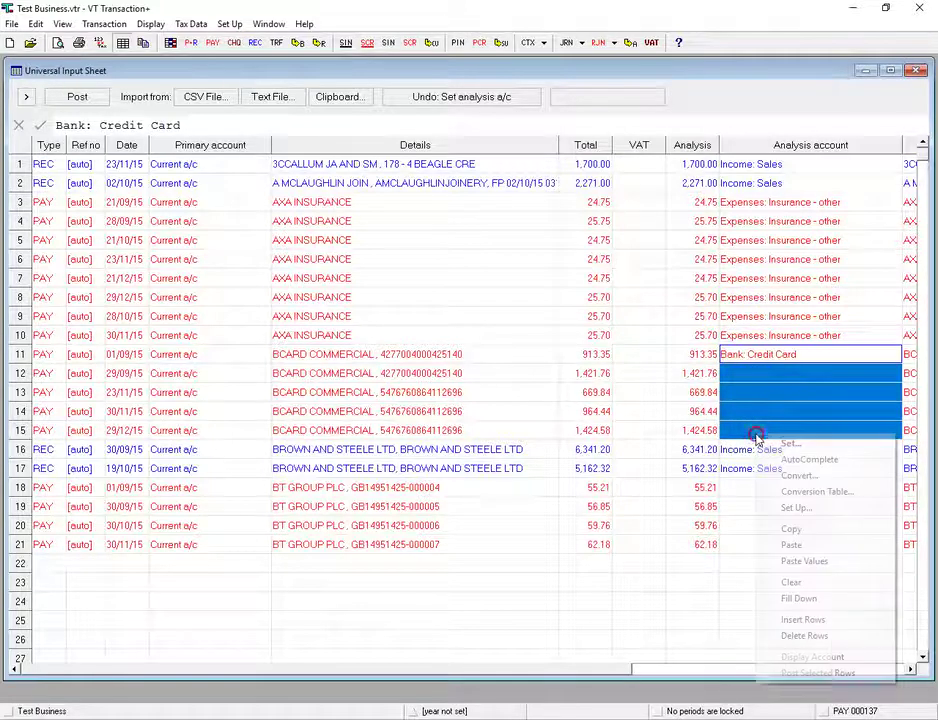
{"action": "left_click", "coordinate": [805, 598]}
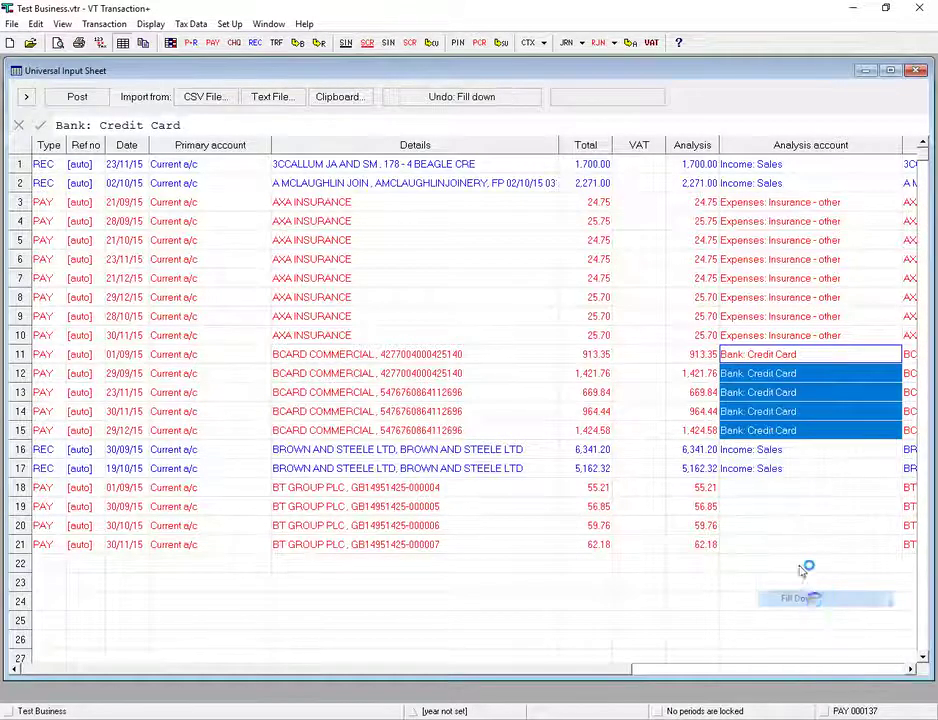
Set row 18 to Expenses: Telephone and fax and fill it down rows 19–21.
{"action": "left_click", "coordinate": [760, 487]}
{"action": "right_click", "coordinate": [756, 487]}
{"action": "left_click", "coordinate": [788, 497]}
{"action": "key", "text": "p"}
{"action": "key", "text": "End"}
{"action": "key", "text": "Home"}
{"action": "key", "text": "End"}
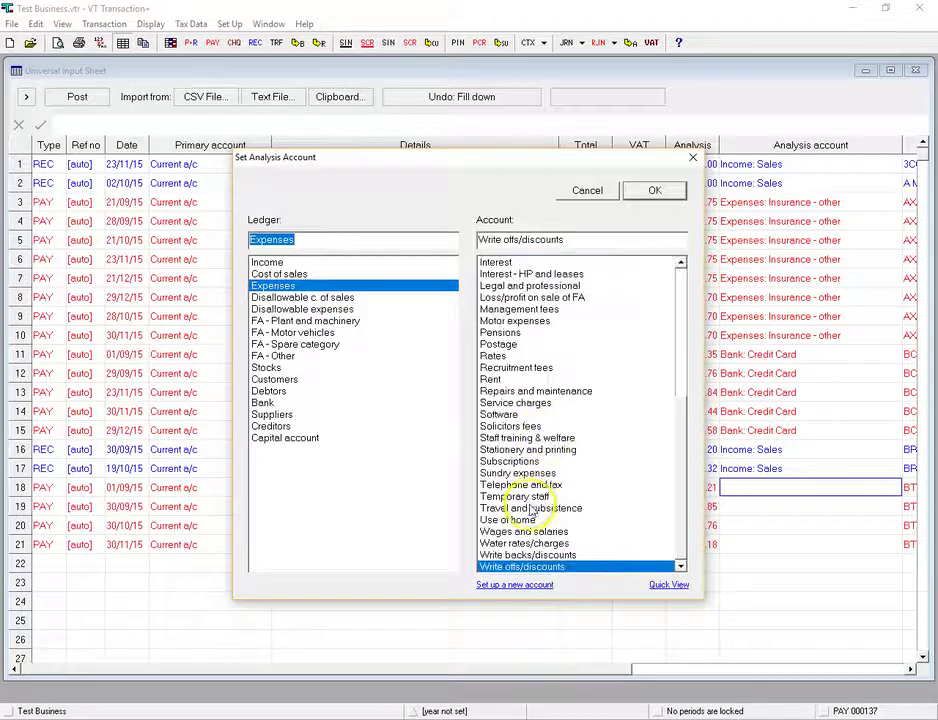
{"action": "left_click", "coordinate": [520, 486]}
{"action": "left_click", "coordinate": [648, 191]}
{"action": "left_click_drag", "start_coordinate": [737, 492], "coordinate": [737, 546]}
{"action": "right_click", "coordinate": [738, 548]}
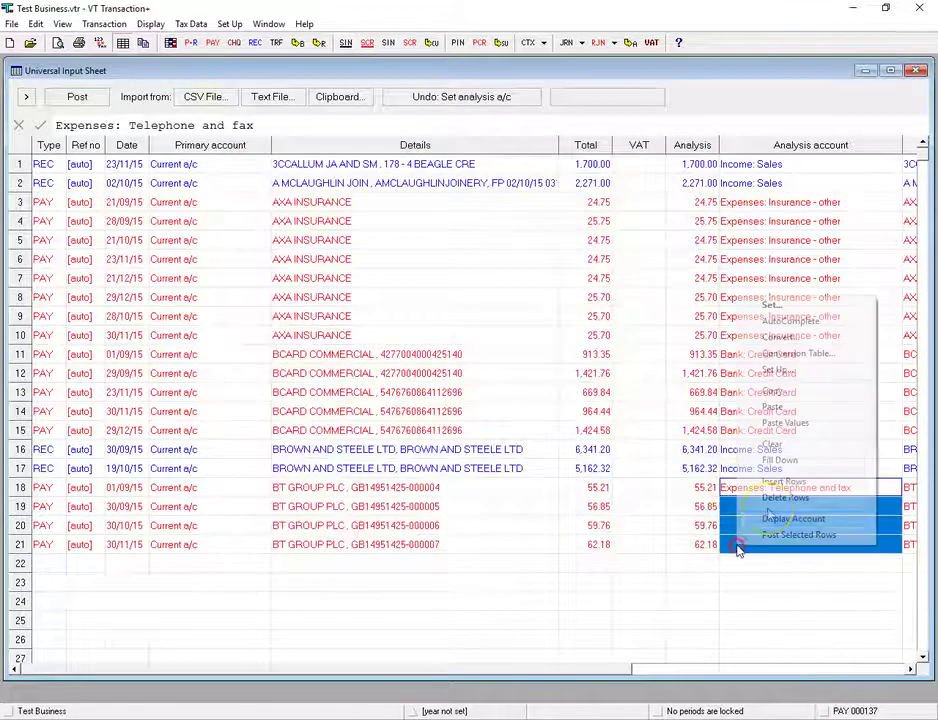
{"action": "left_click", "coordinate": [780, 461]}
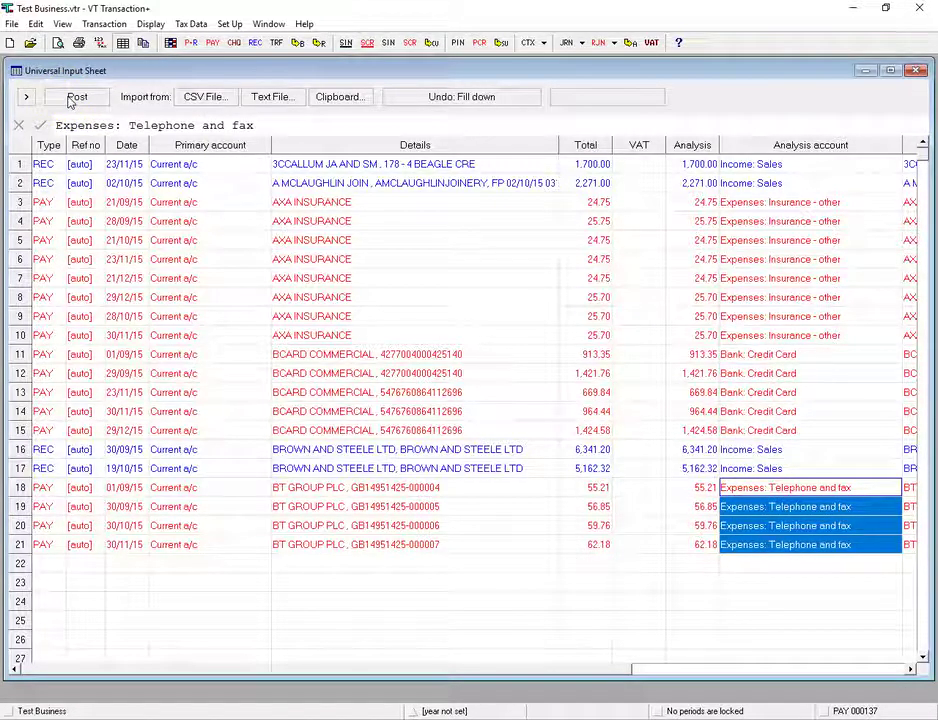
Post rows 1–21, minimise the input sheet, and open the current account ledger at PAY 000152.
{"action": "left_click", "coordinate": [70, 99]}
{"action": "left_click", "coordinate": [522, 432]}
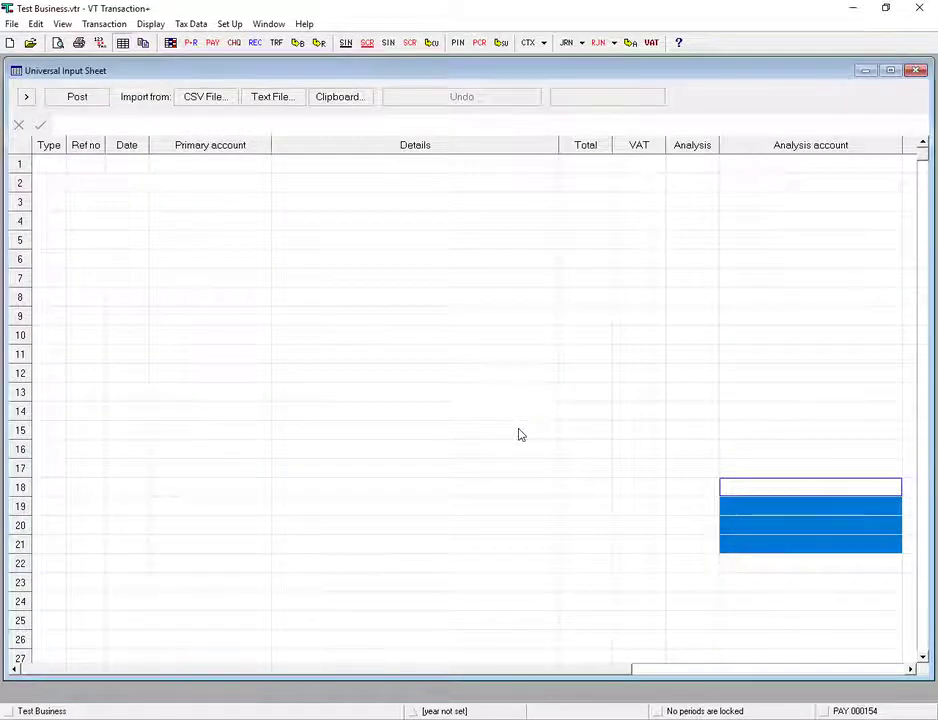
{"action": "left_click", "coordinate": [866, 72]}
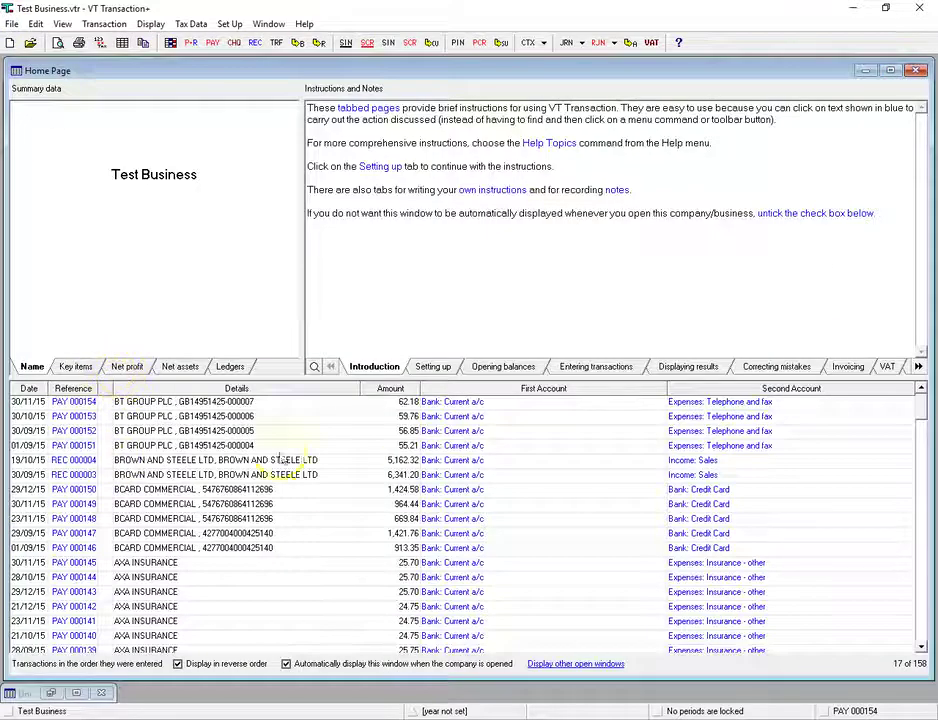
{"action": "double_click", "coordinate": [448, 432]}
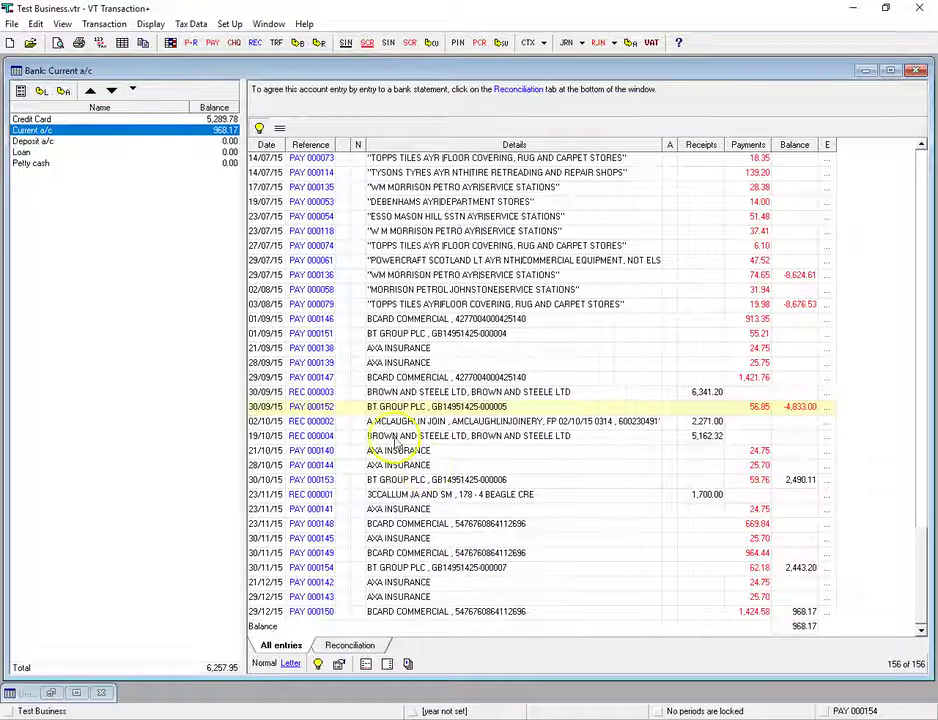
{"action": "left_click", "coordinate": [400, 378]}
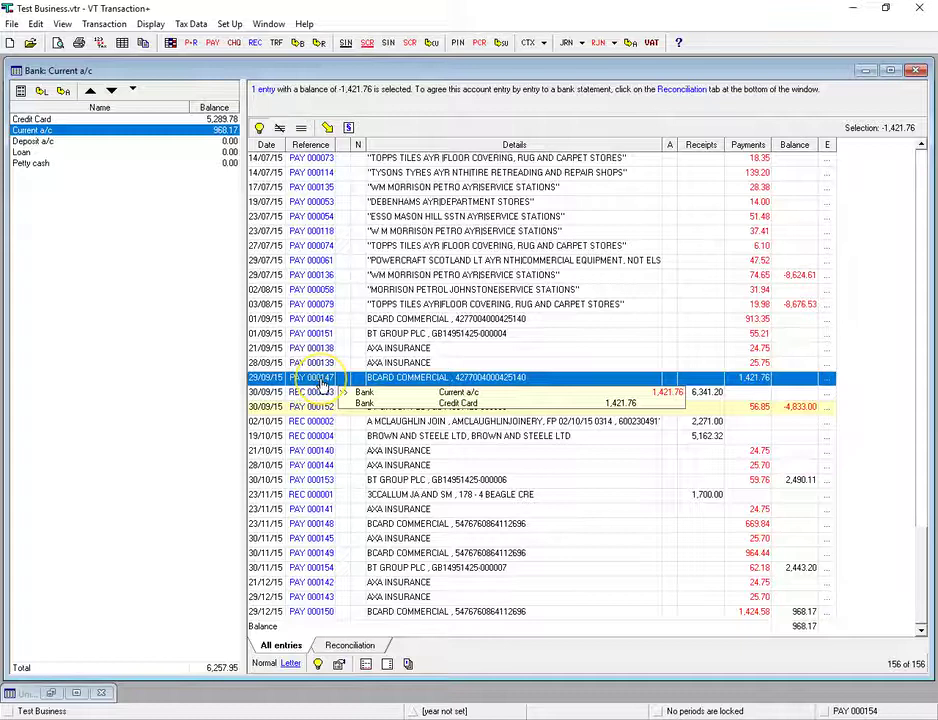
{"action": "double_click", "coordinate": [323, 383]}
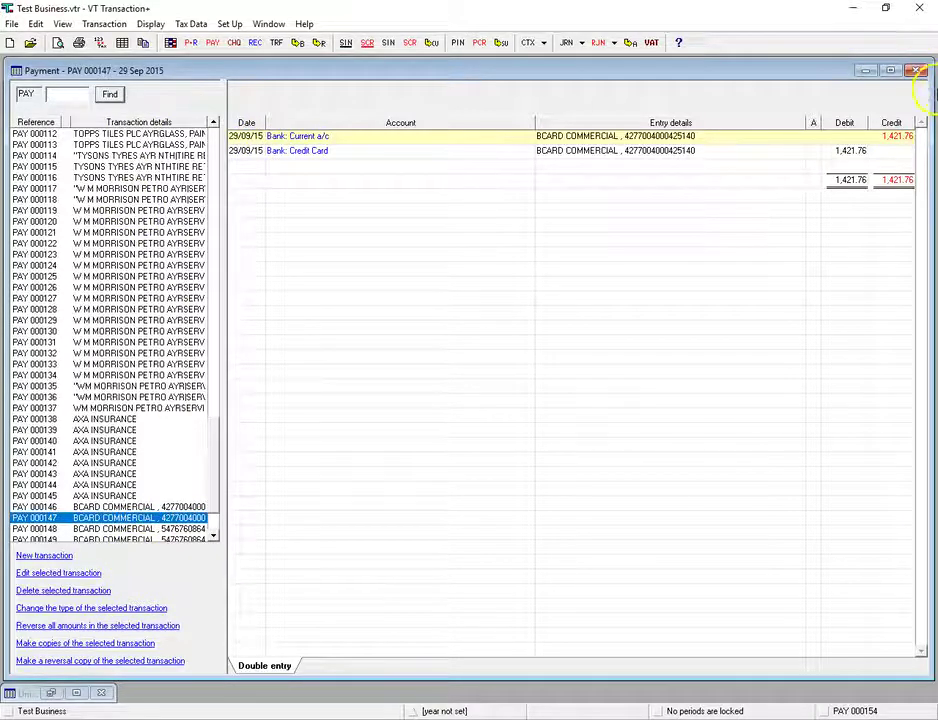
{"action": "left_click", "coordinate": [917, 73]}
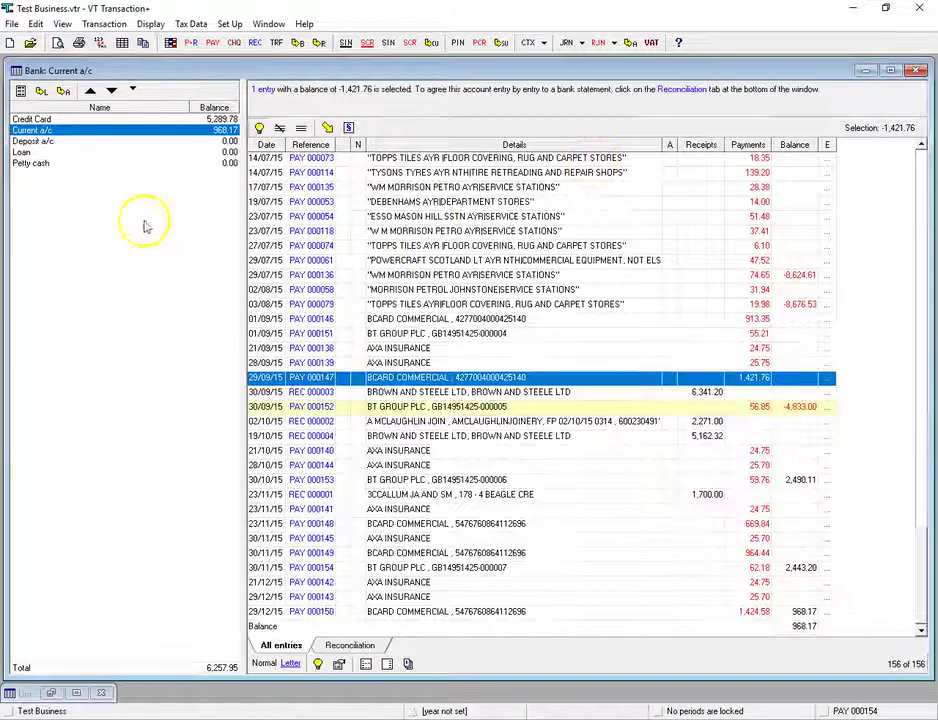
Open the Credit Card ledger and select its 29/09/15, 04/01/15 and 01/09/15 entries.
{"action": "left_click", "coordinate": [40, 119]}
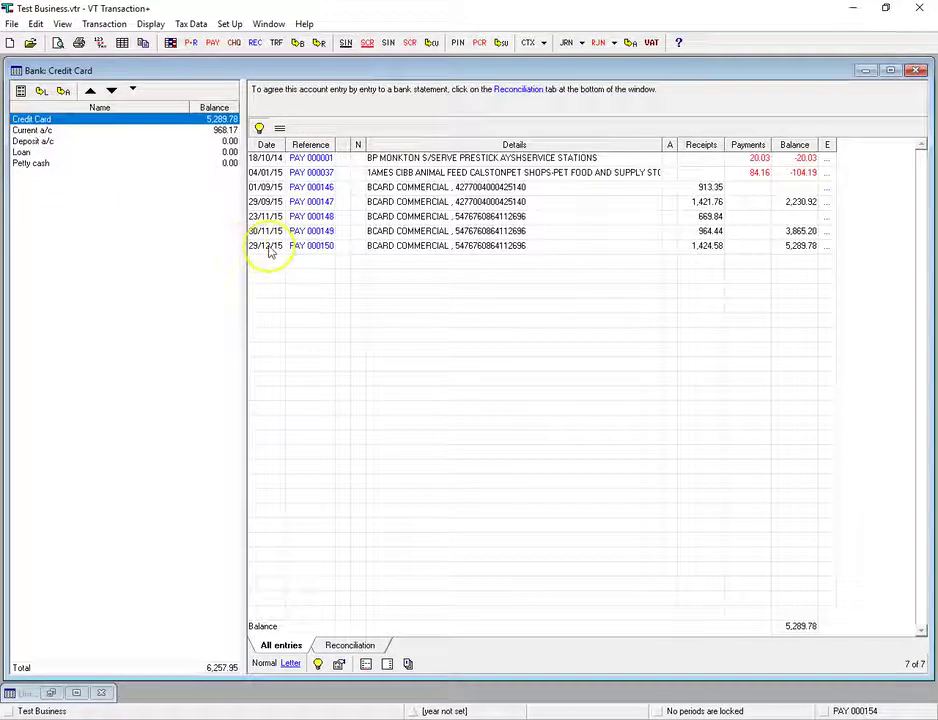
{"action": "left_click", "coordinate": [272, 204]}
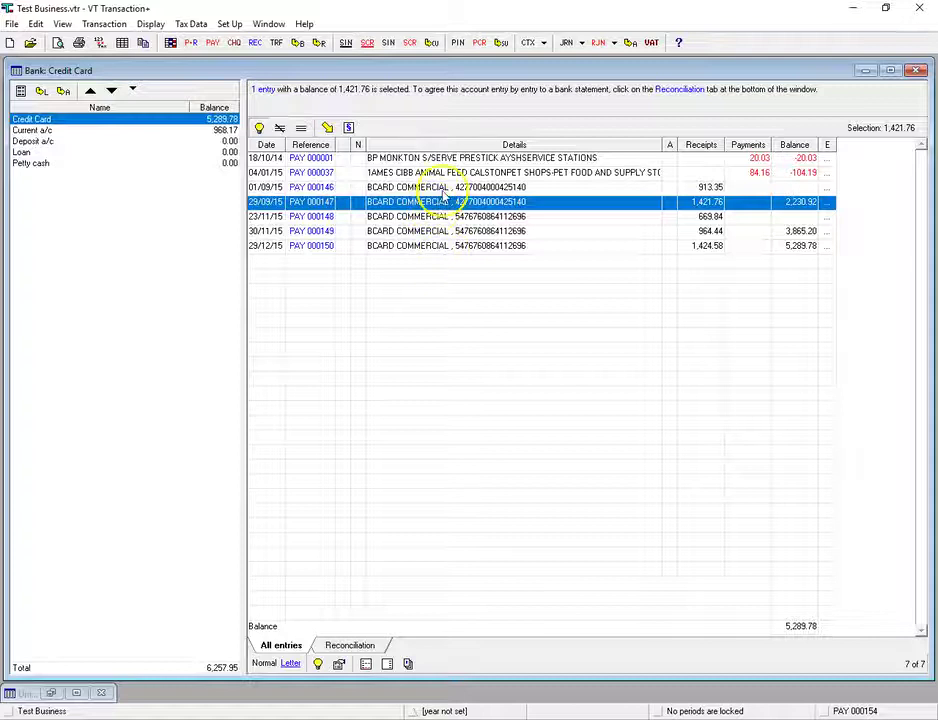
{"action": "left_click", "coordinate": [431, 173], "text": "ctrl"}
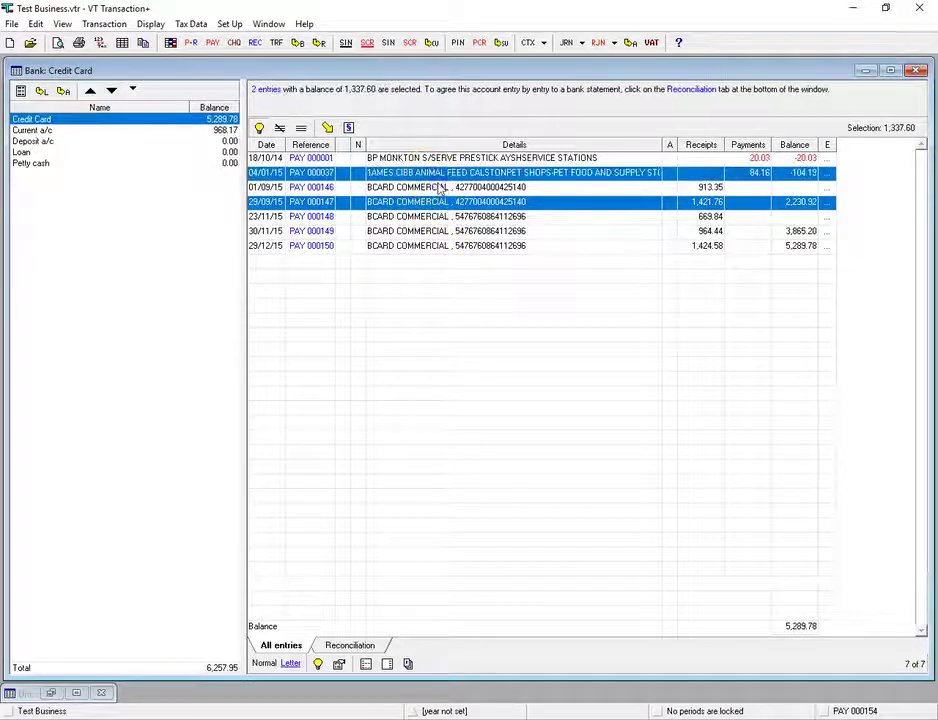
{"action": "left_click", "coordinate": [440, 188], "text": "ctrl"}
{"action": "left_click", "coordinate": [440, 188], "text": "ctrl"}
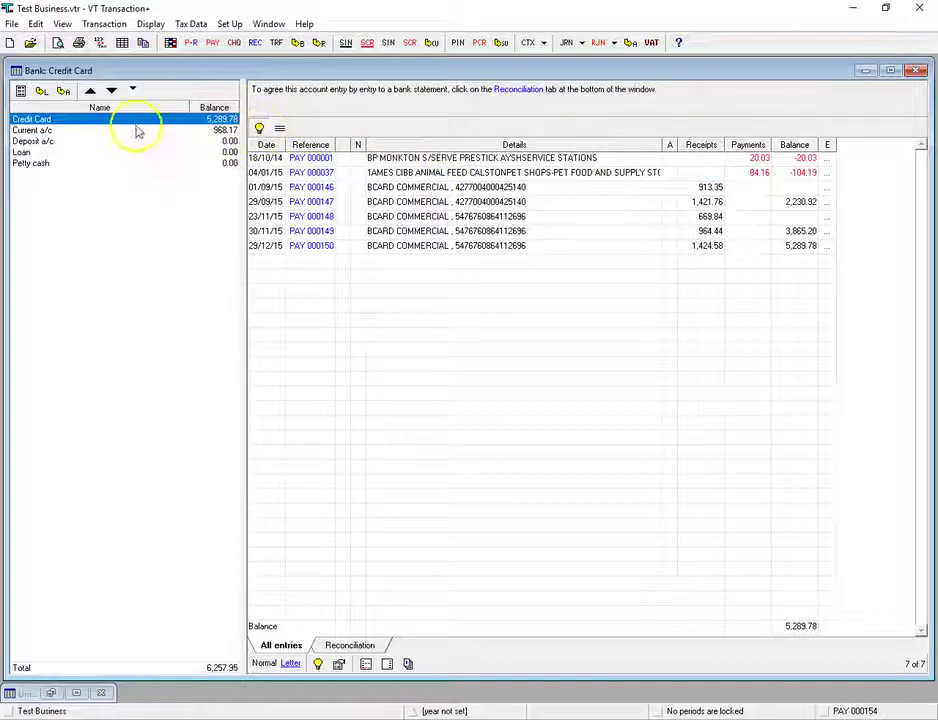
Check another account and the Reconciliation view, then return to the Current a/c ledger.
{"action": "left_click", "coordinate": [30, 162]}
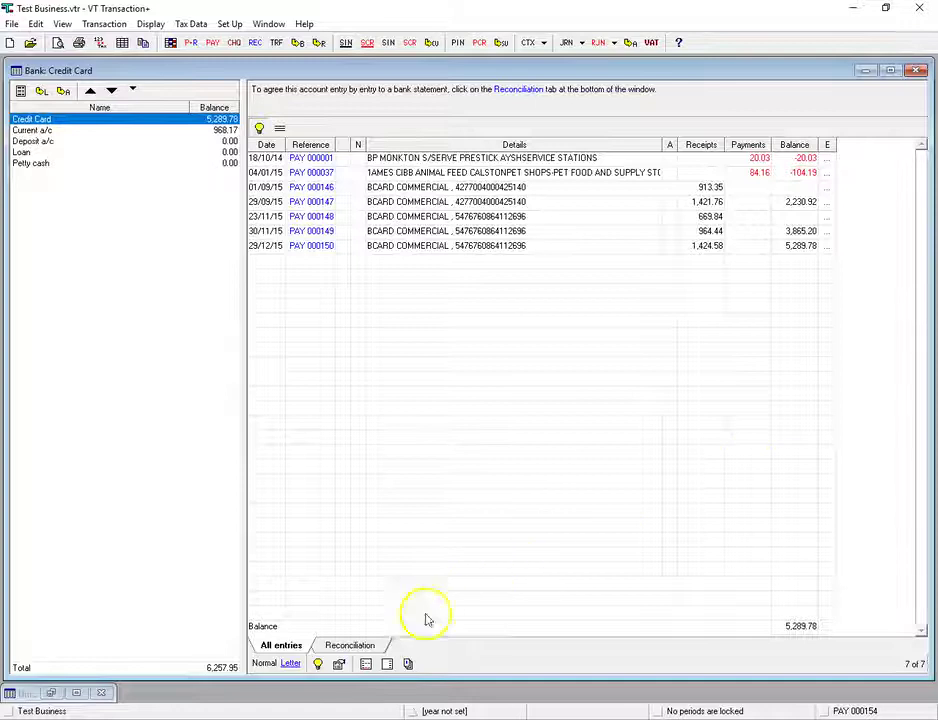
{"action": "left_click", "coordinate": [349, 646]}
{"action": "left_click", "coordinate": [281, 645]}
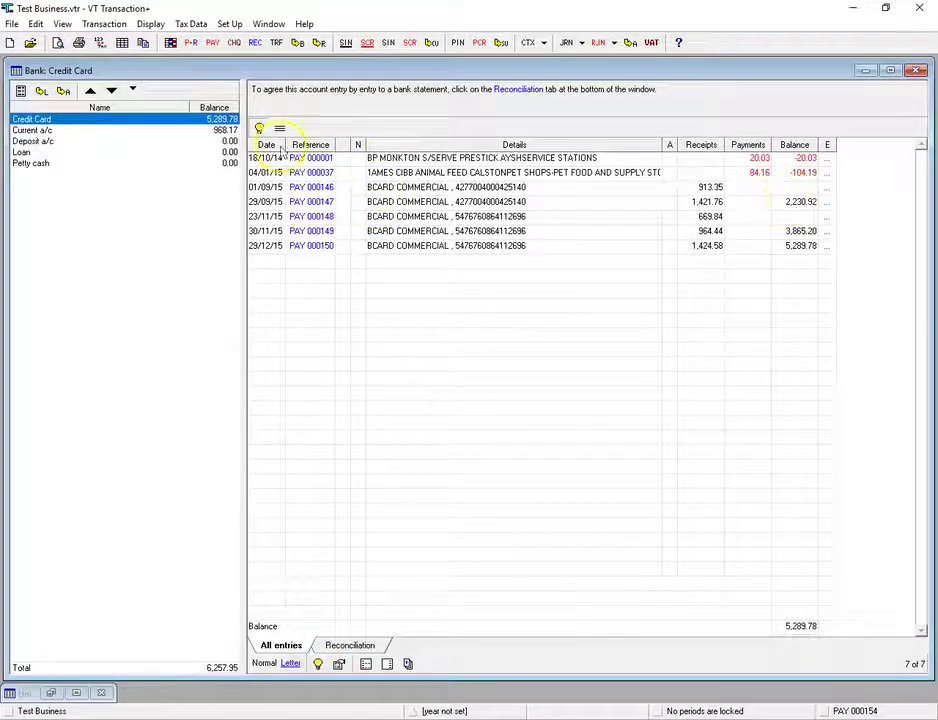
{"action": "left_click", "coordinate": [33, 131]}
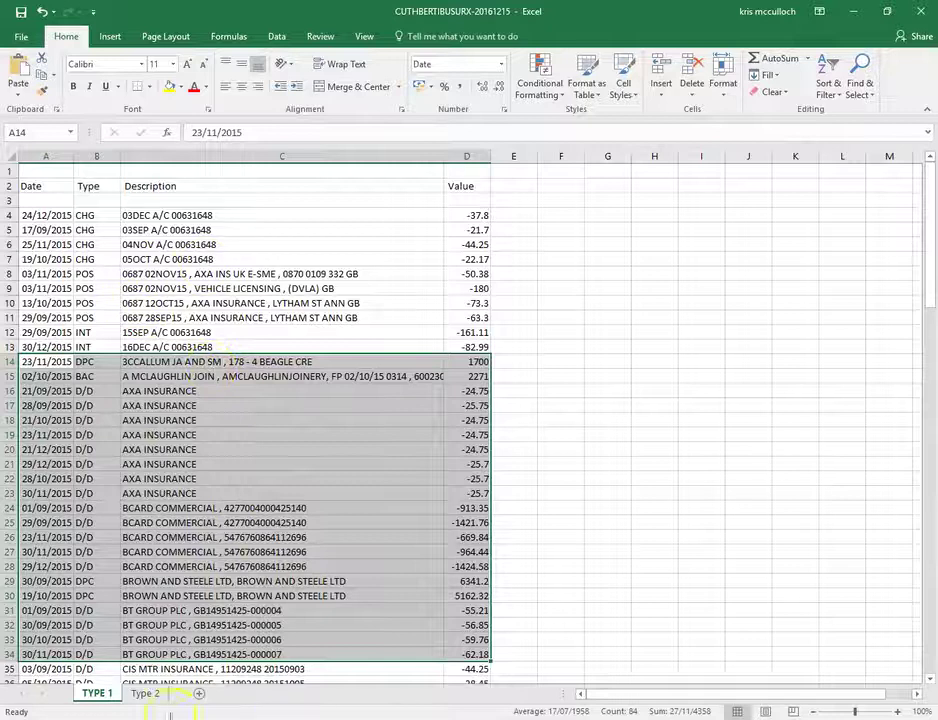
On the Type 2 sheet, custom-sort rows B4:E63 by transaction type.
{"action": "left_click", "coordinate": [145, 693]}
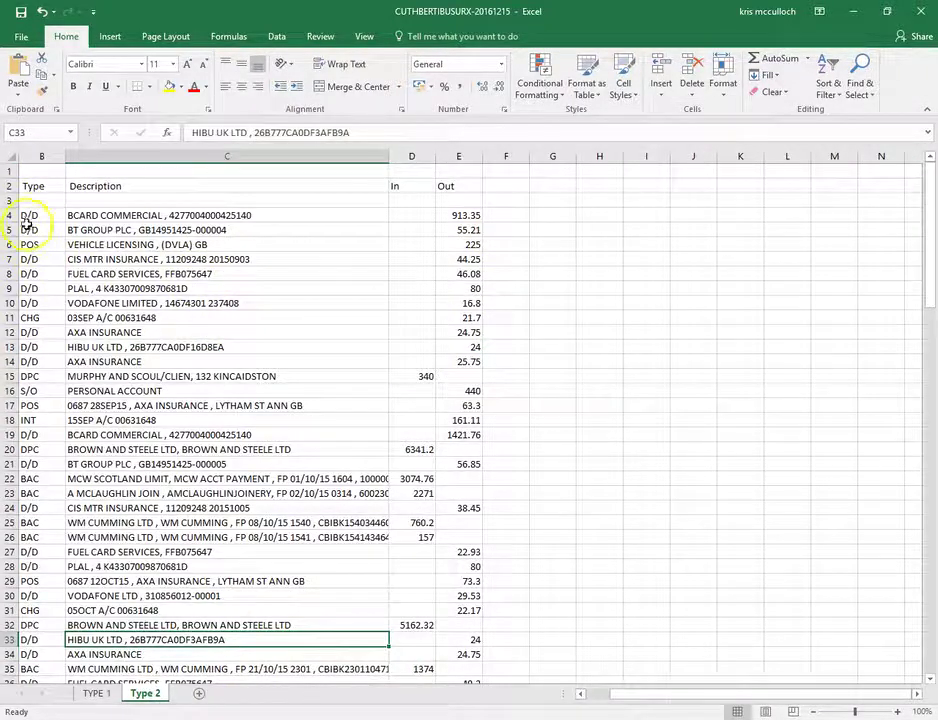
{"action": "left_click_drag", "start_coordinate": [33, 218], "coordinate": [470, 656]}
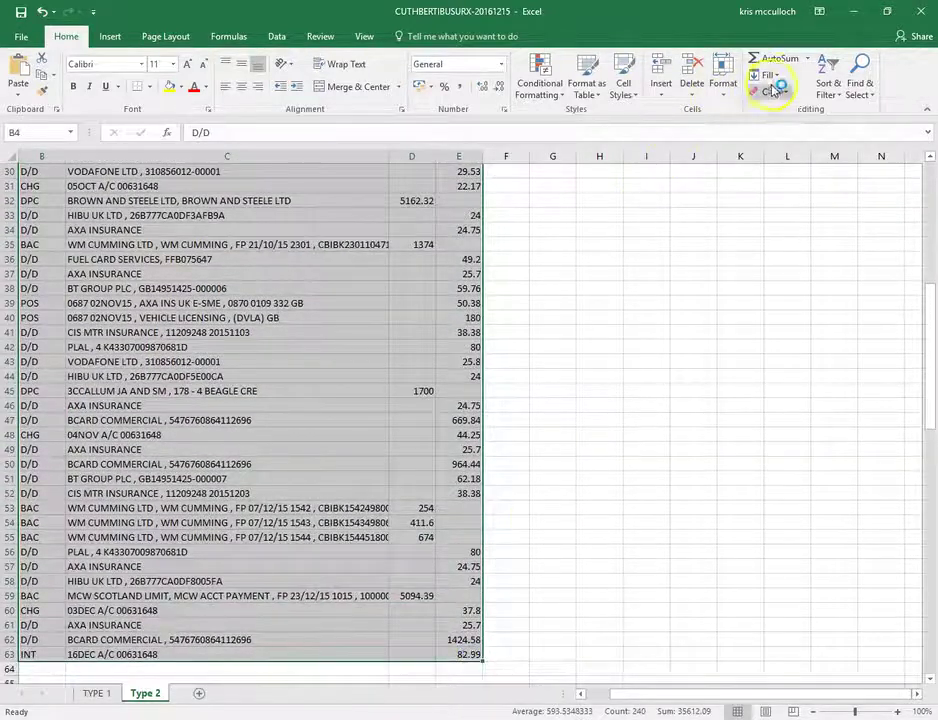
{"action": "left_click", "coordinate": [828, 85]}
{"action": "left_click", "coordinate": [845, 146]}
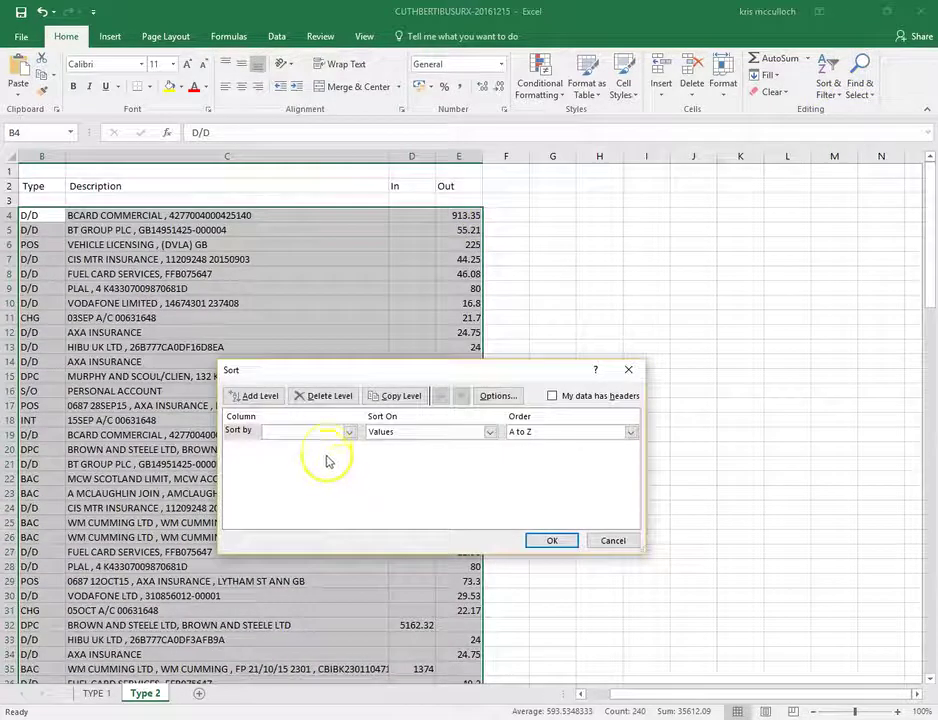
{"action": "left_click", "coordinate": [330, 432]}
{"action": "left_click", "coordinate": [321, 456]}
{"action": "left_click", "coordinate": [540, 539]}
{"action": "left_click", "coordinate": [59, 420]}
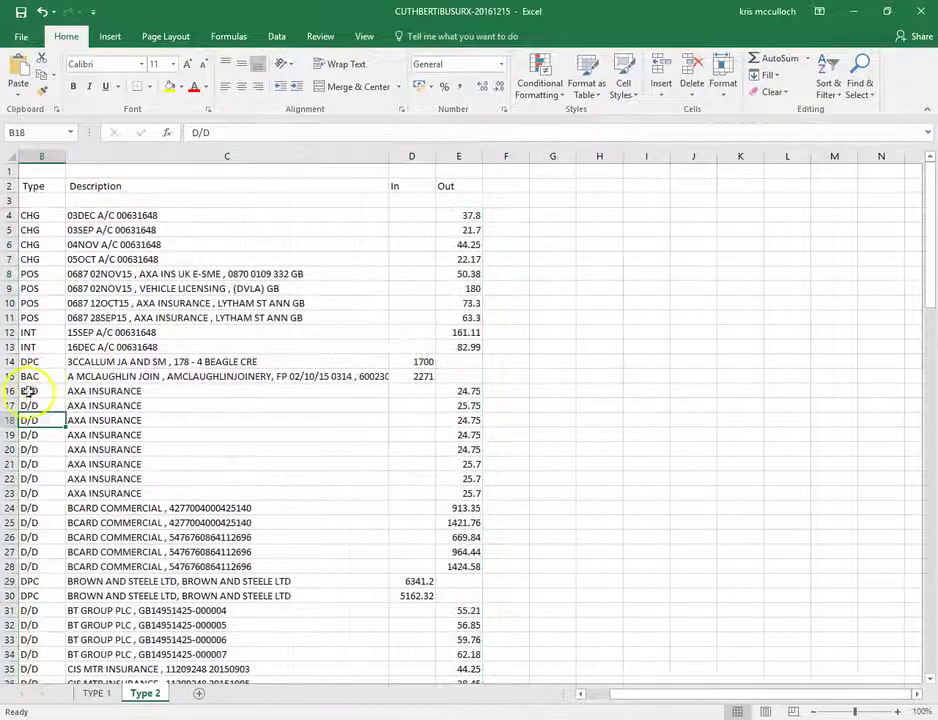
Copy B14:E23, the two receipts plus the AXA INSURANCE payments.
{"action": "left_click_drag", "start_coordinate": [33, 391], "coordinate": [470, 492]}
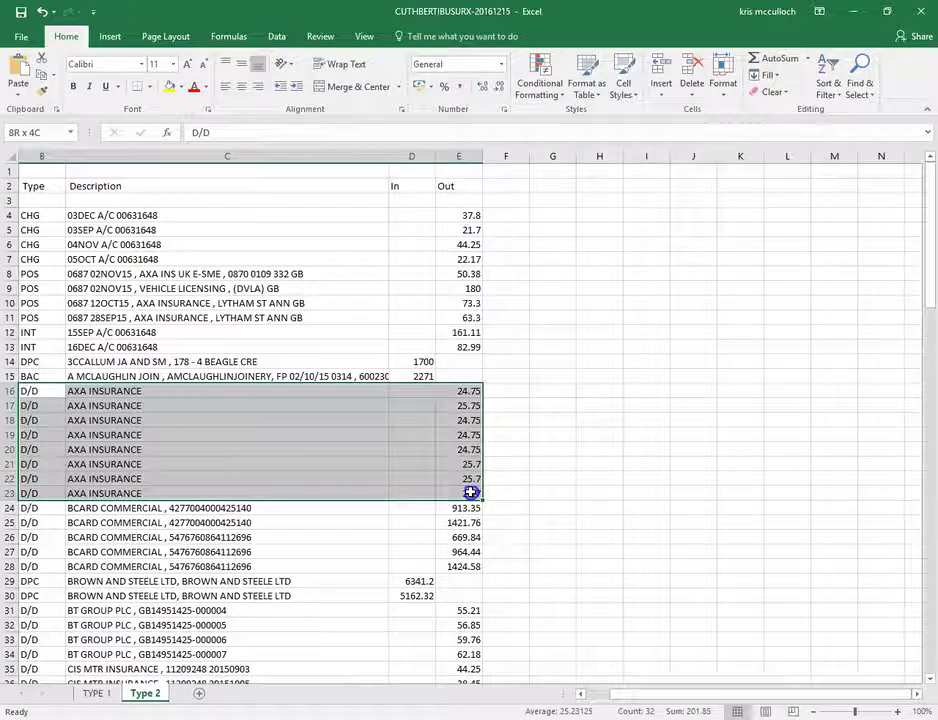
{"action": "left_click_drag", "start_coordinate": [38, 361], "coordinate": [463, 489]}
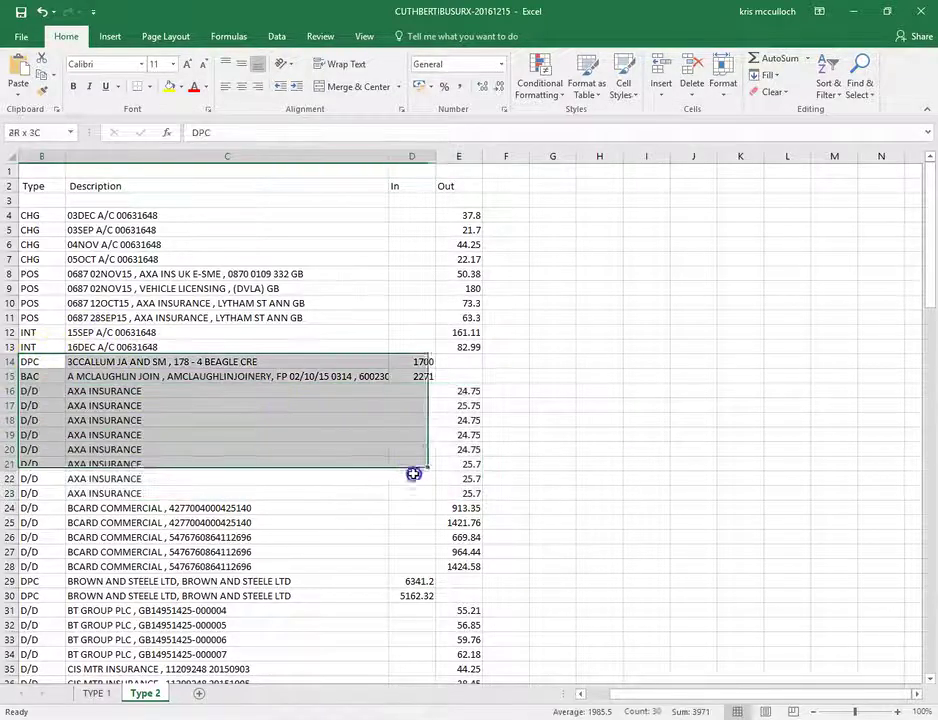
{"action": "right_click", "coordinate": [462, 490]}
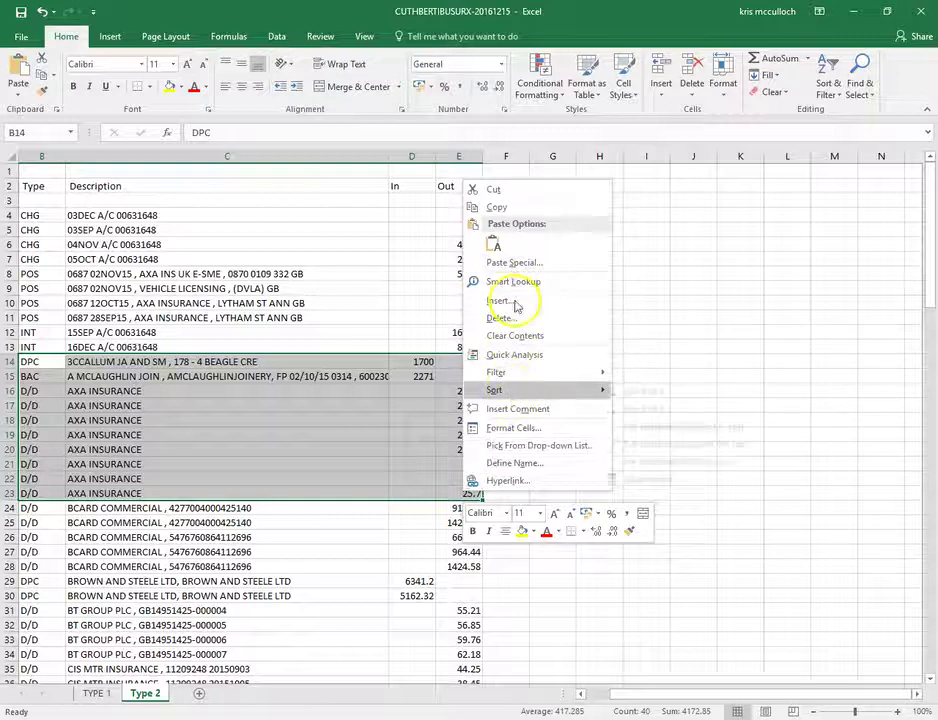
{"action": "left_click", "coordinate": [500, 207]}
Bring VT Transaction+ back and open a new Universal Input Sheet.
{"action": "key", "text": "super+d"}
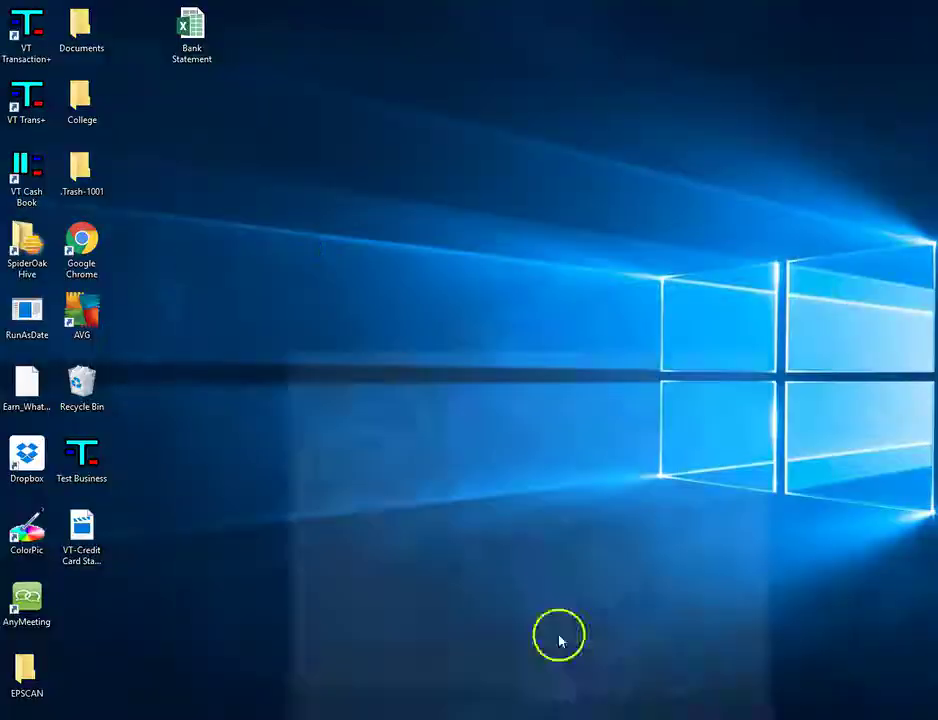
{"action": "key", "text": "super+d"}
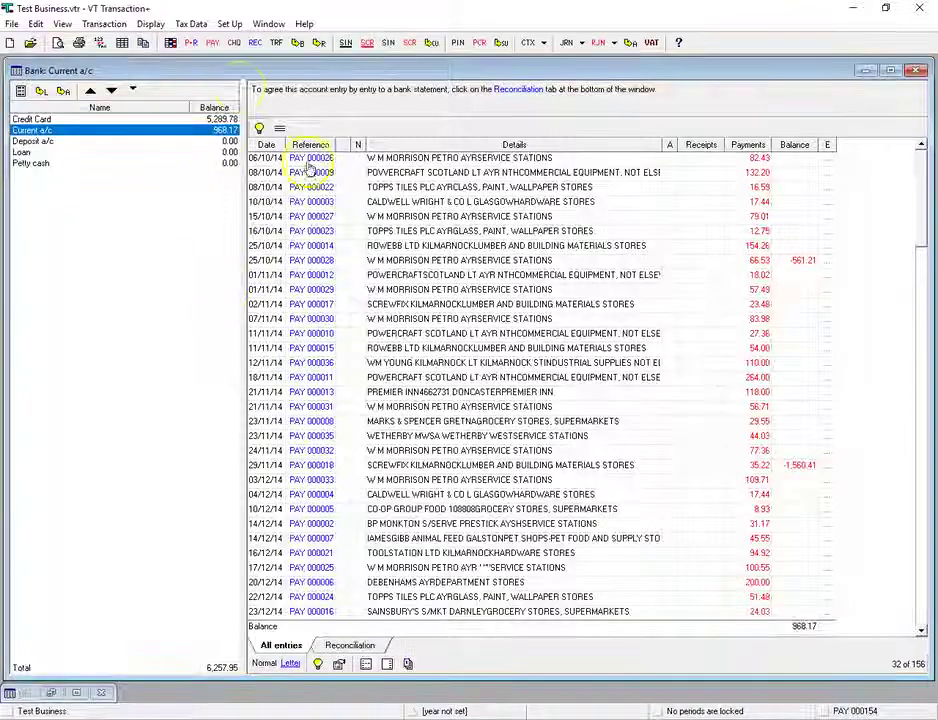
{"action": "left_click", "coordinate": [171, 44]}
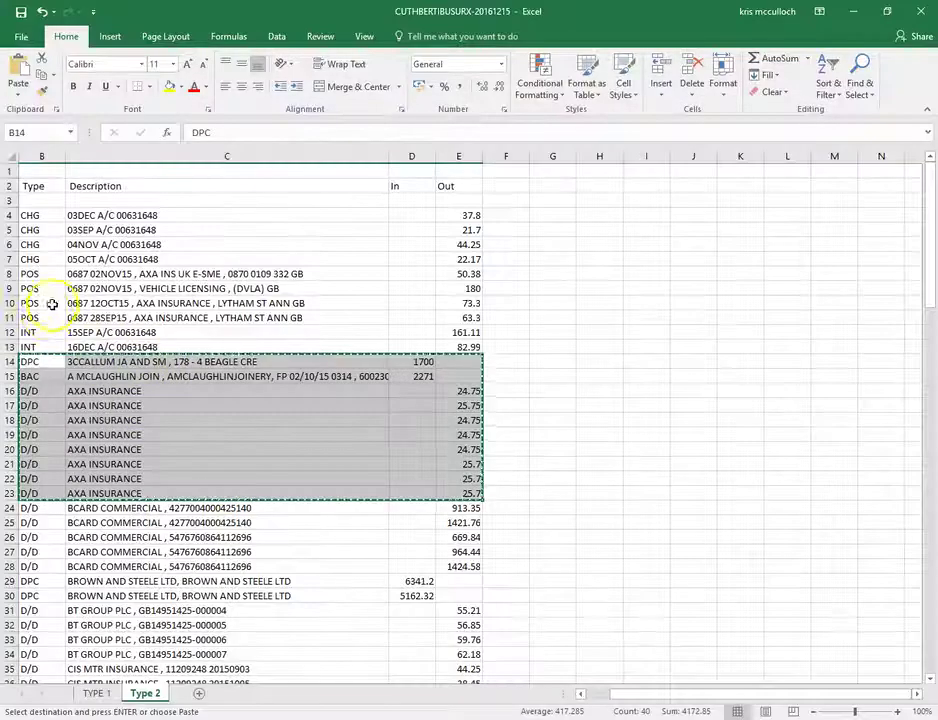
Back in Excel, copy A14:E23 including the date column.
{"action": "left_click", "coordinate": [62, 404]}
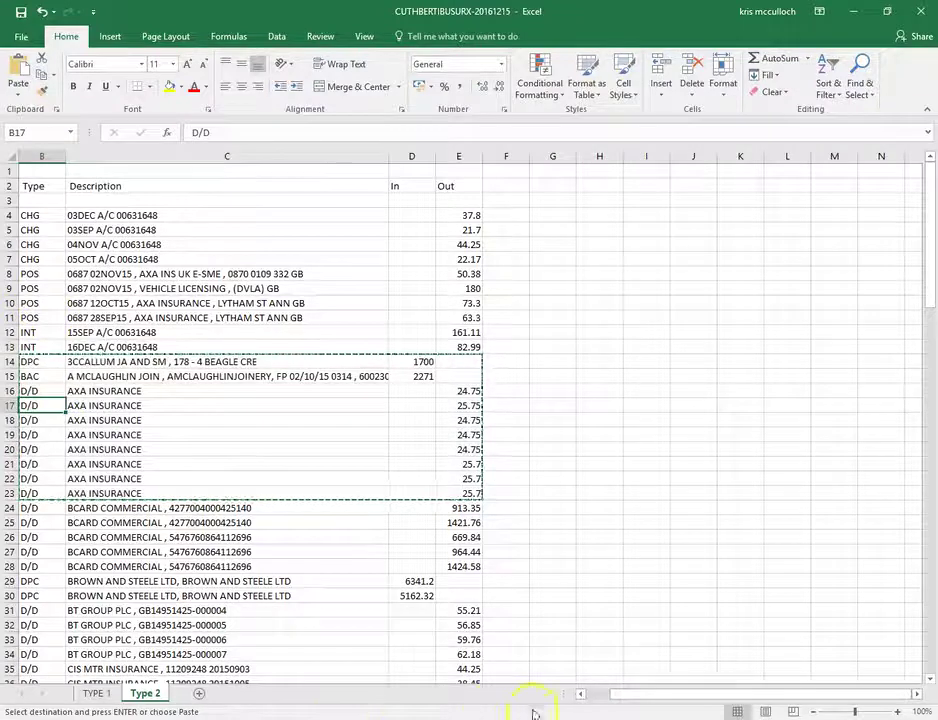
{"action": "left_click", "coordinate": [583, 695]}
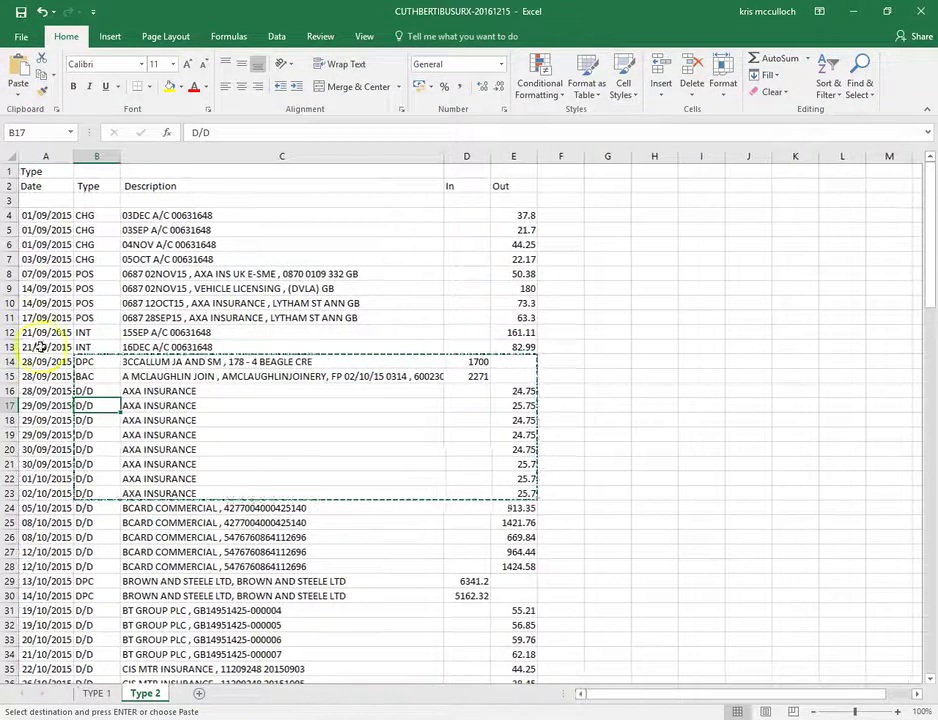
{"action": "left_click_drag", "start_coordinate": [40, 362], "coordinate": [508, 493]}
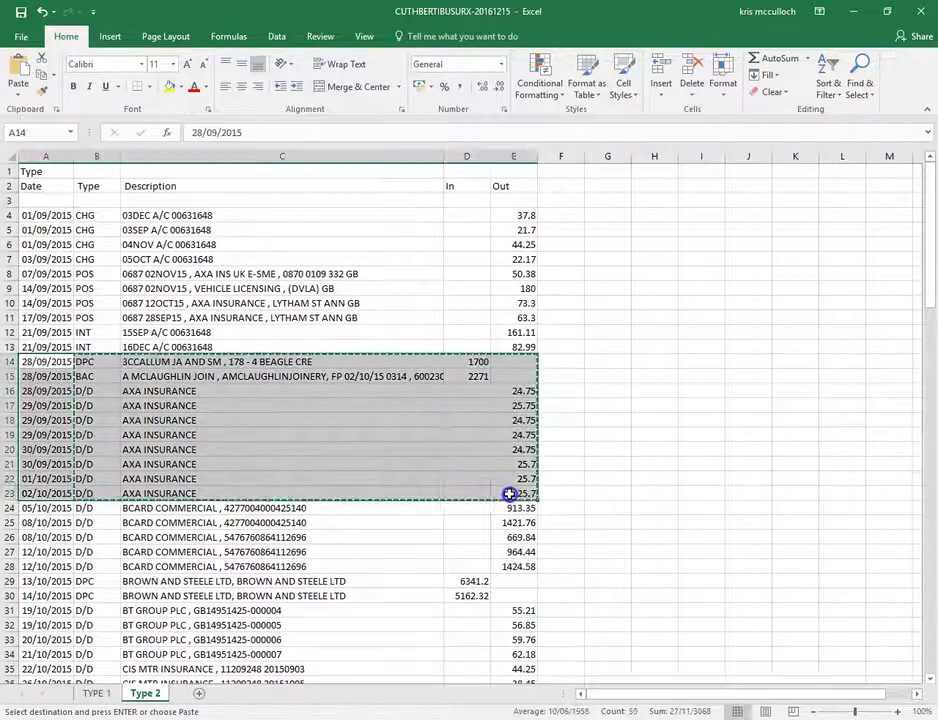
{"action": "right_click", "coordinate": [502, 490]}
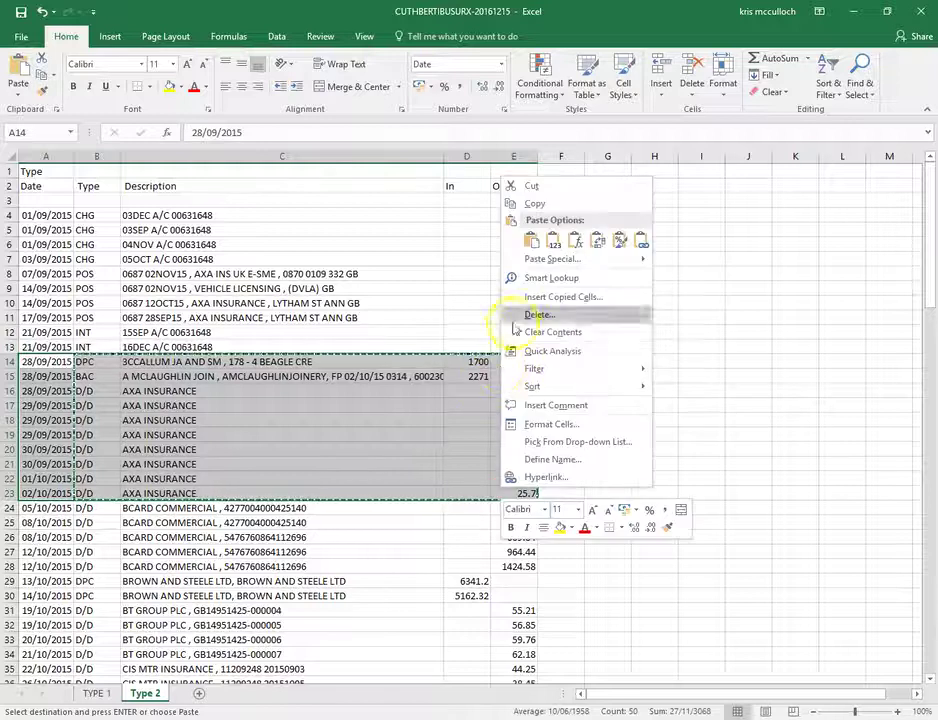
{"action": "left_click", "coordinate": [512, 203]}
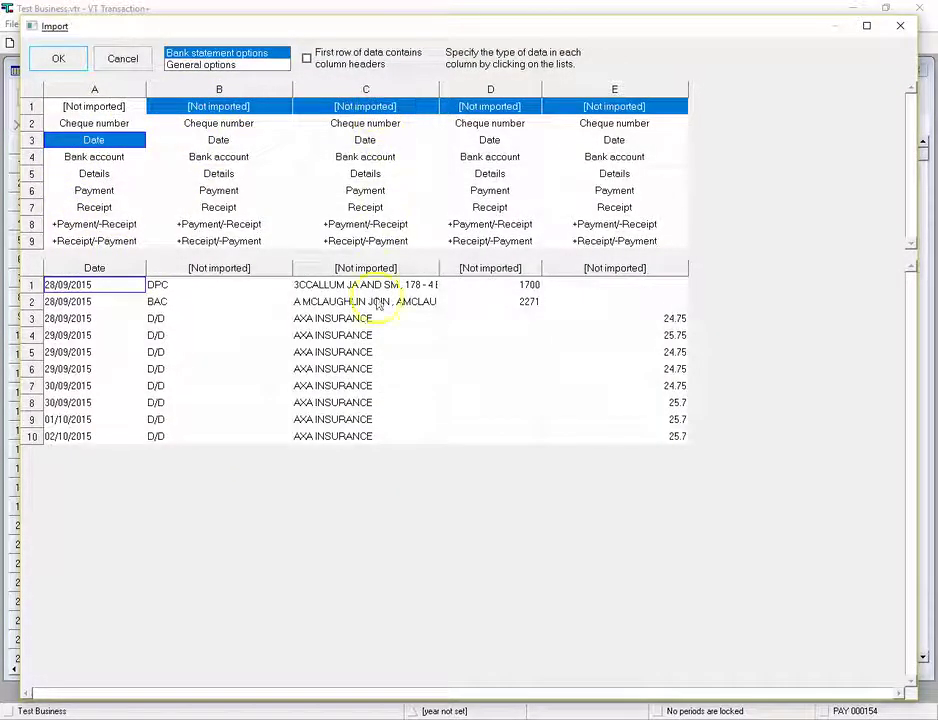
Map column C as Details in the import preview.
{"action": "left_click", "coordinate": [377, 176]}
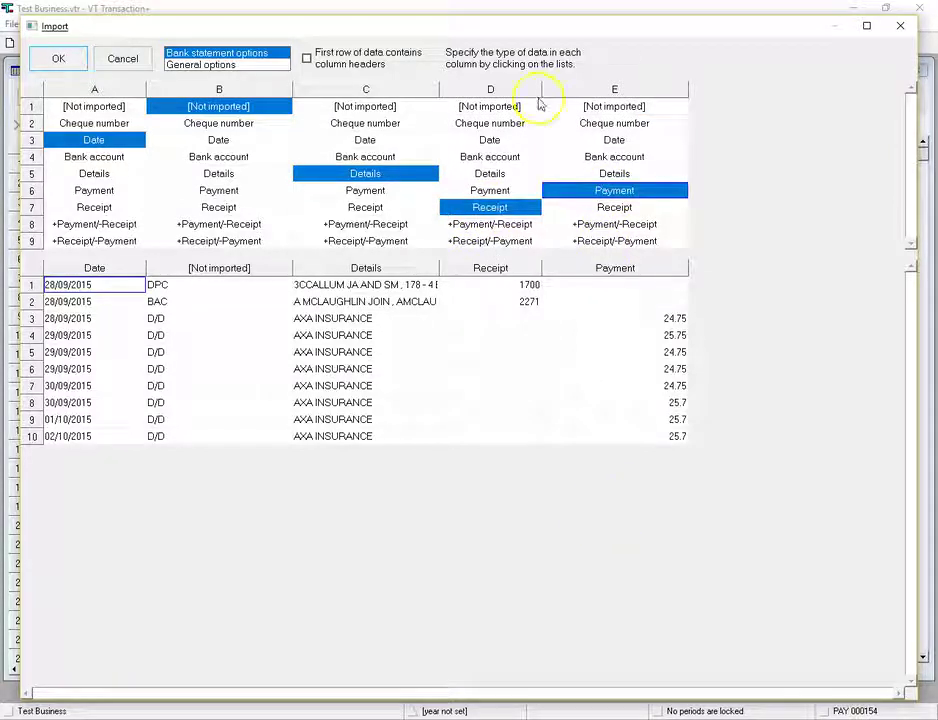
Import the mapped rows and delete the blank rows above the imported entries.
{"action": "left_click", "coordinate": [50, 59]}
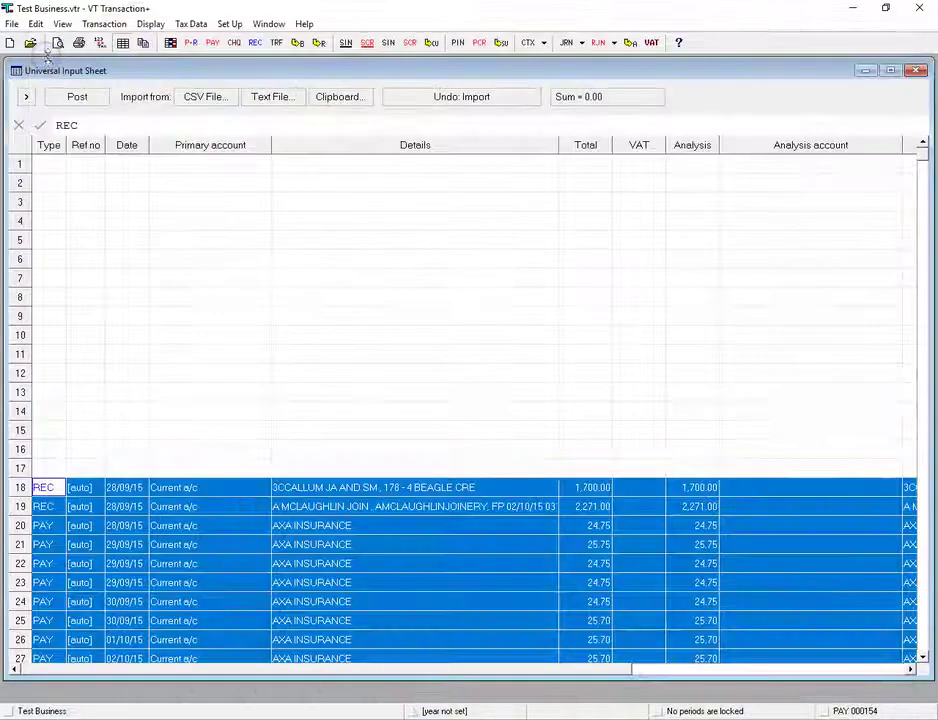
{"action": "left_click", "coordinate": [25, 467]}
{"action": "left_click", "coordinate": [5, 182], "text": "shift"}
{"action": "right_click", "coordinate": [20, 163]}
{"action": "left_click", "coordinate": [70, 333]}
{"action": "left_click", "coordinate": [122, 356]}
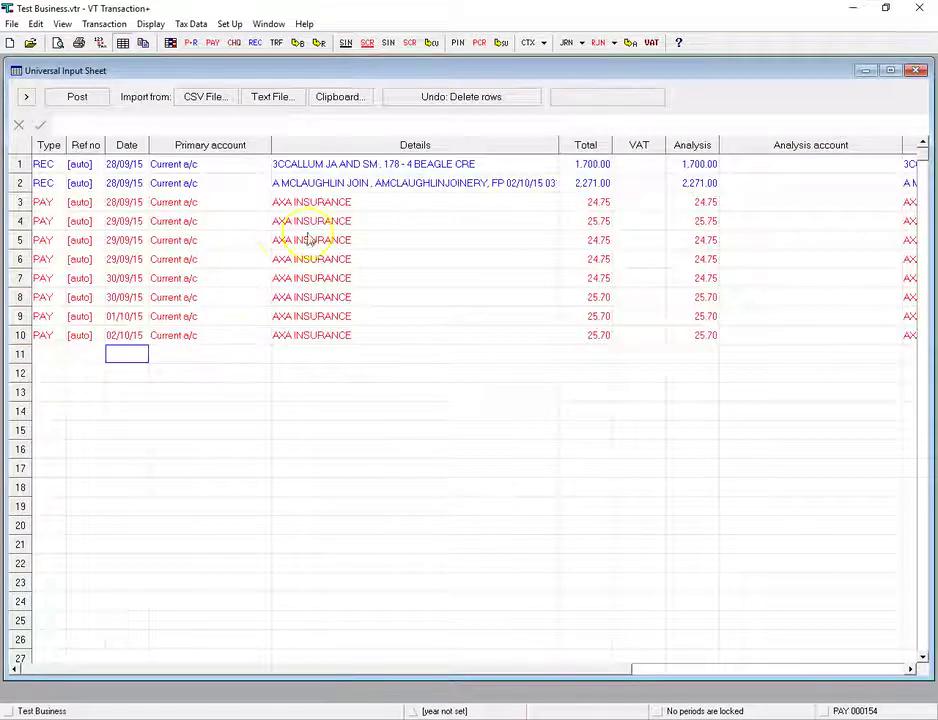
Analyse the first receipt to Income: Sales and copy it down to the second receipt.
{"action": "left_click", "coordinate": [797, 166]}
{"action": "right_click", "coordinate": [782, 166]}
{"action": "left_click", "coordinate": [40, 165]}
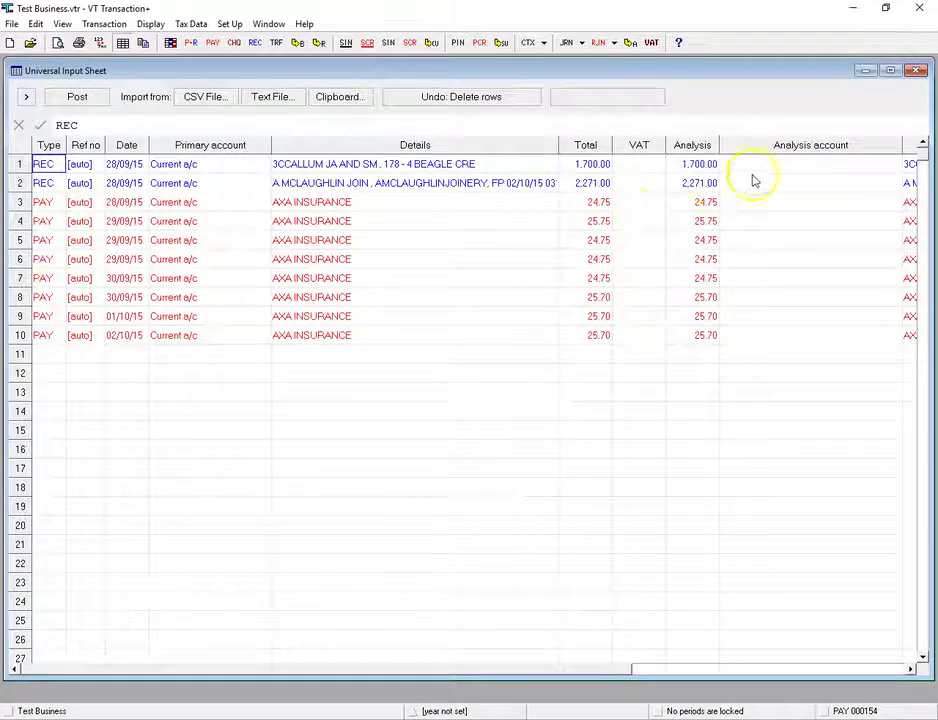
{"action": "left_click", "coordinate": [796, 167]}
{"action": "right_click", "coordinate": [796, 167]}
{"action": "left_click", "coordinate": [831, 177]}
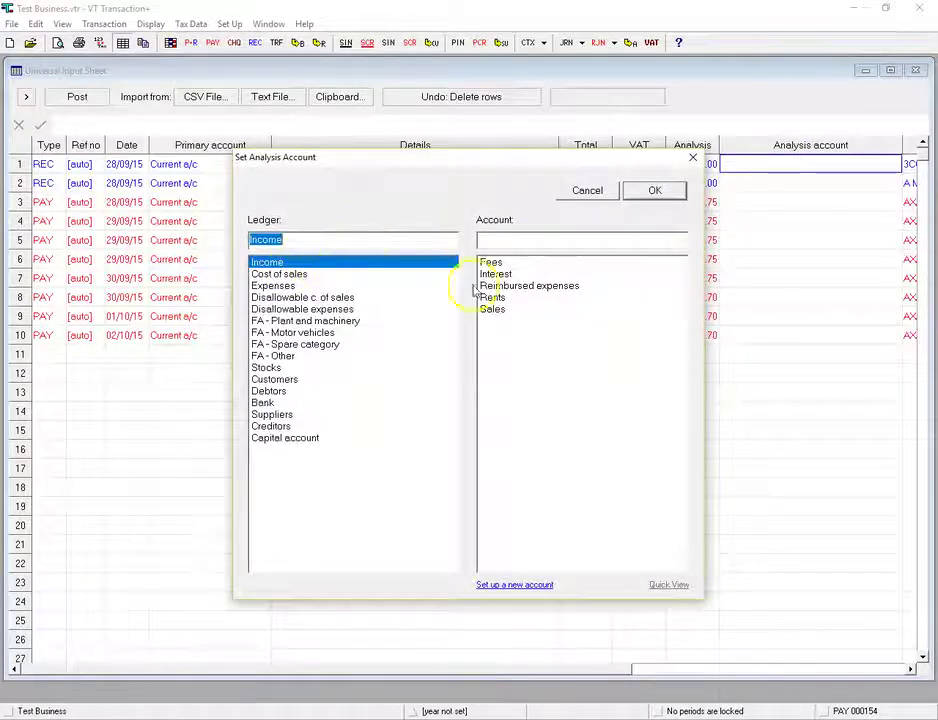
{"action": "left_click", "coordinate": [492, 309]}
{"action": "left_click", "coordinate": [655, 190]}
{"action": "left_click", "coordinate": [756, 183]}
{"action": "right_click", "coordinate": [756, 183]}
{"action": "left_click", "coordinate": [800, 345]}
Set the first payment to Expenses: Insurance - other and fill it down all AXA payments.
{"action": "left_click", "coordinate": [753, 203]}
{"action": "right_click", "coordinate": [753, 203]}
{"action": "left_click", "coordinate": [786, 210]}
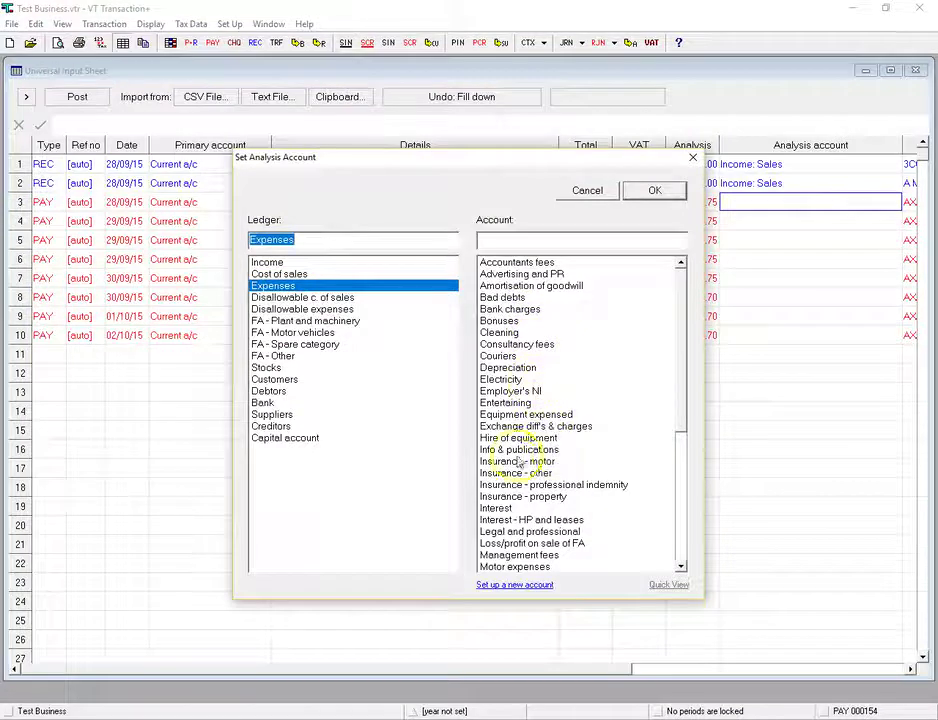
{"action": "left_click", "coordinate": [517, 473]}
{"action": "left_click", "coordinate": [655, 190]}
{"action": "left_click_drag", "start_coordinate": [757, 200], "coordinate": [745, 336]}
{"action": "right_click", "coordinate": [745, 336]}
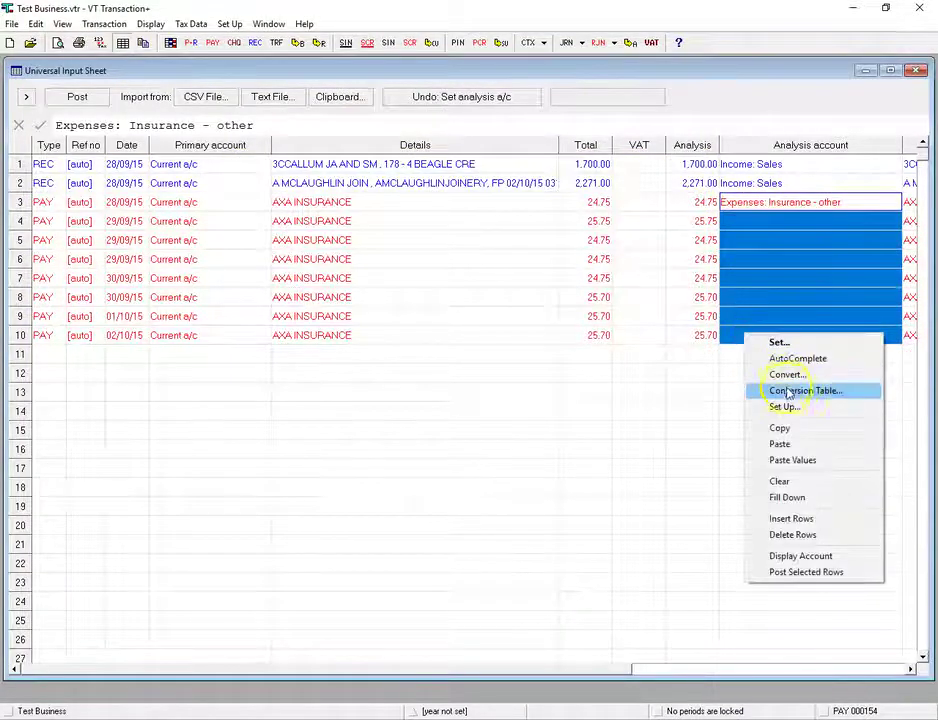
{"action": "left_click", "coordinate": [777, 497]}
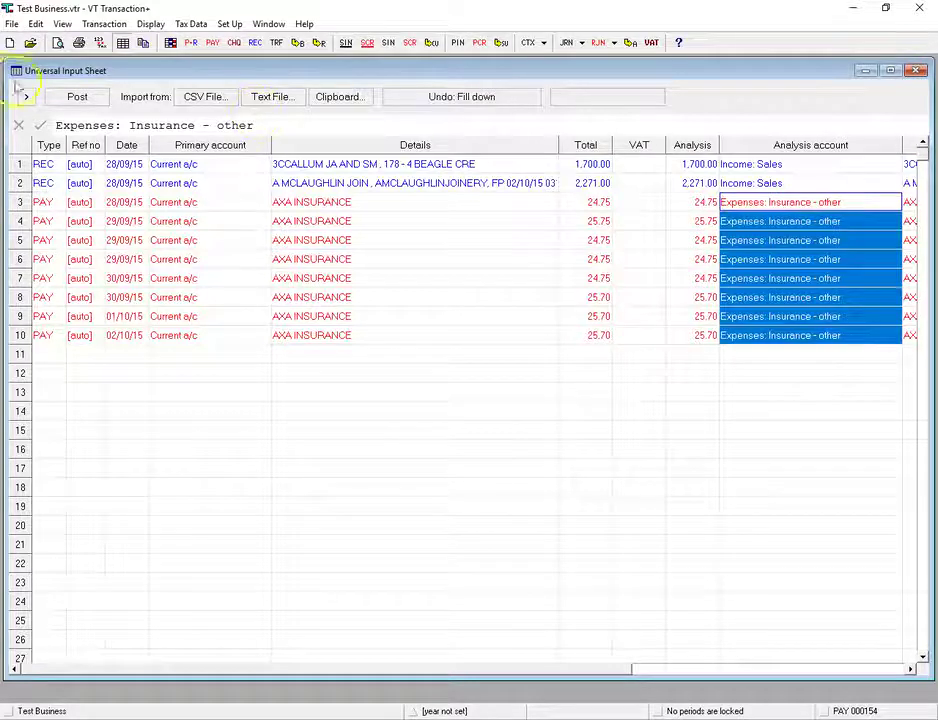
Post the ten analysed Type 2 rows, confirming rows 1 to 10.
{"action": "left_click", "coordinate": [76, 100]}
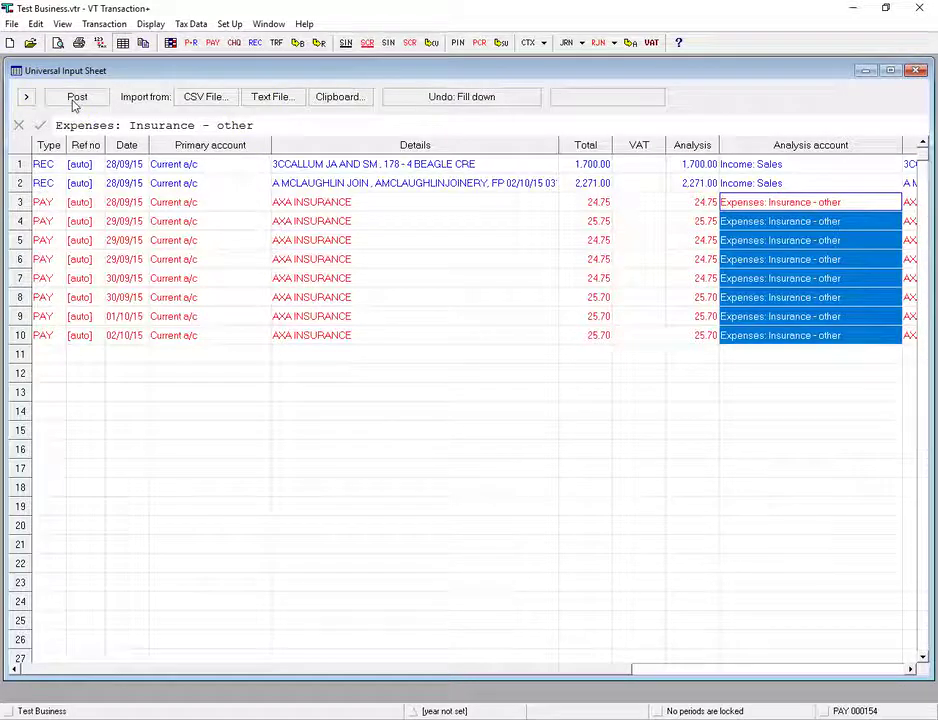
{"action": "left_click", "coordinate": [76, 99]}
{"action": "left_click", "coordinate": [528, 429]}
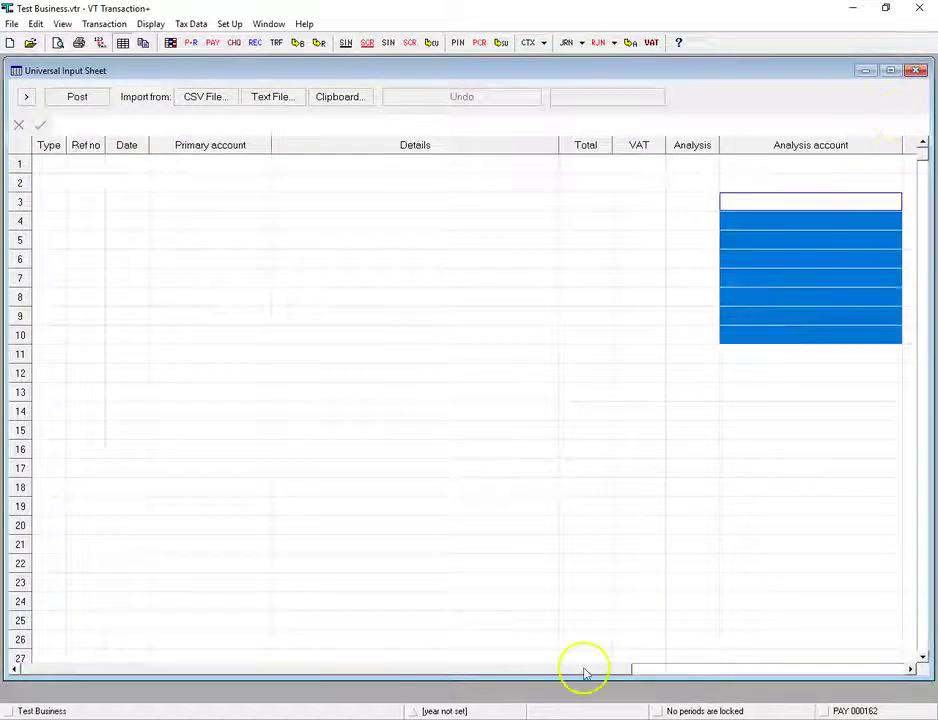
{"action": "mouse_move", "coordinate": [586, 670]}
{"action": "left_mouse_down"}
{"action": "mouse_move", "coordinate": [751, 690]}
{"action": "mouse_move", "coordinate": [409, 630]}
{"action": "left_mouse_up"}
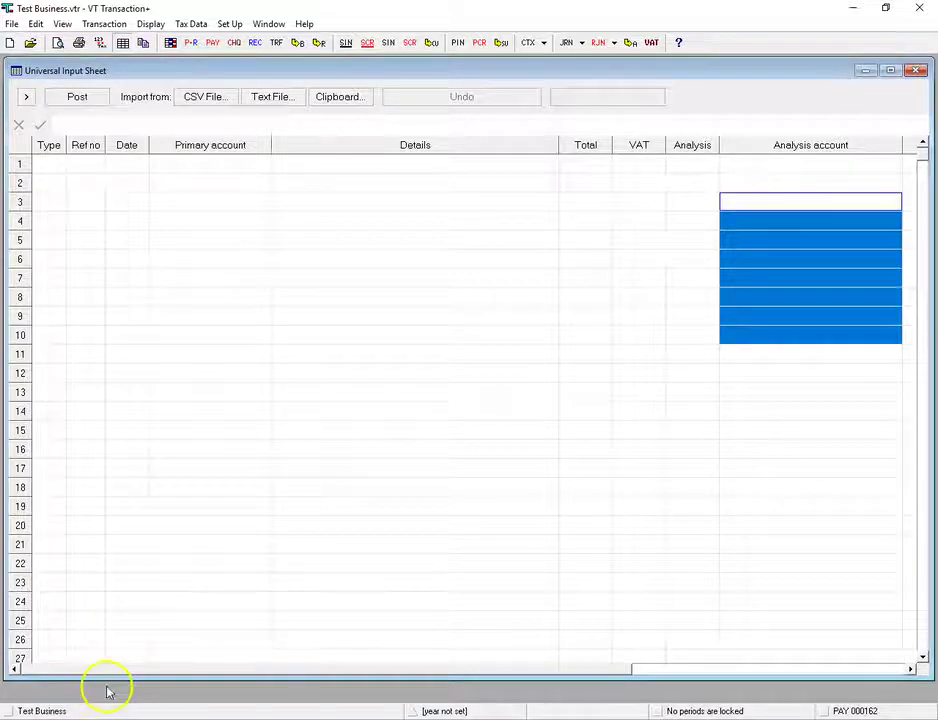